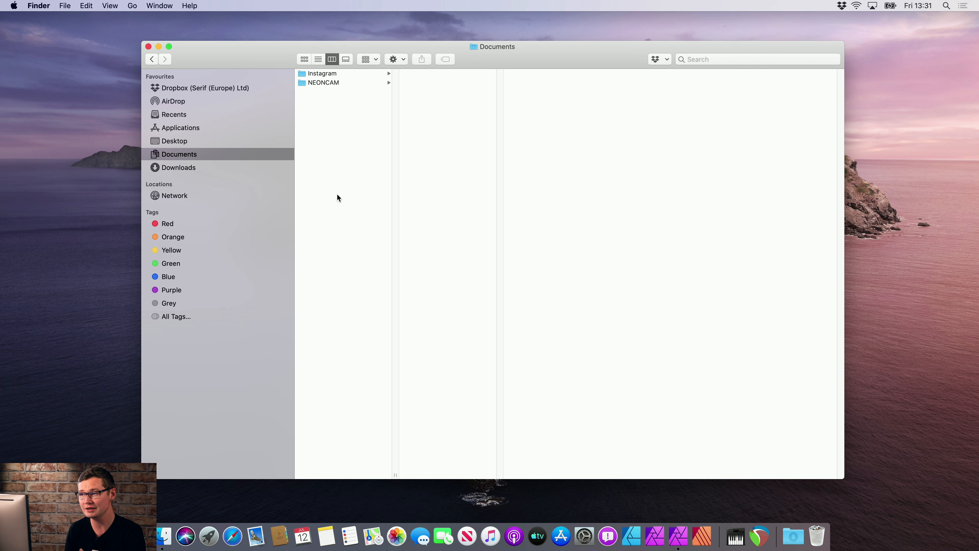
# Step: Browse the Instagram and NEONCAM folders in Documents and preview IMG_3800.JPG at full size
pyautogui.click(367, 73)
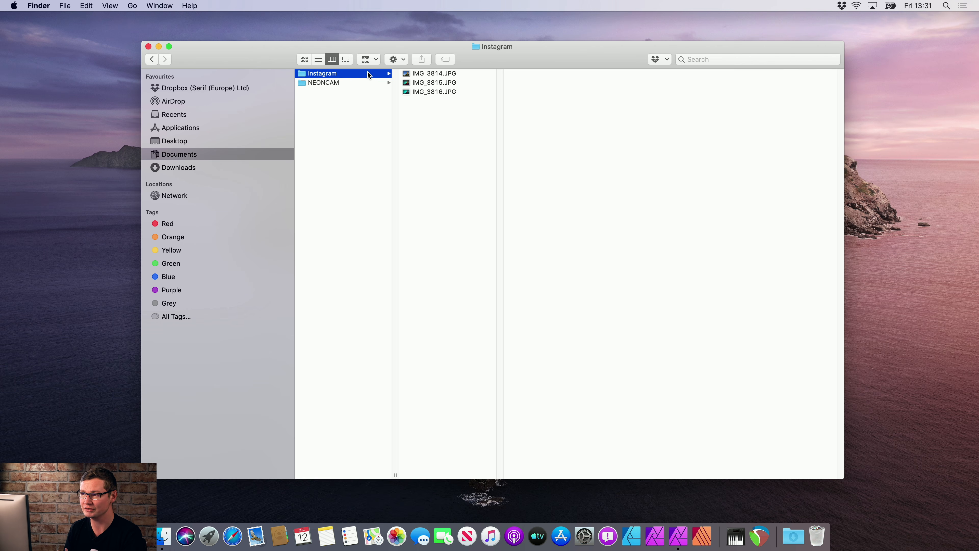
pyautogui.click(350, 82)
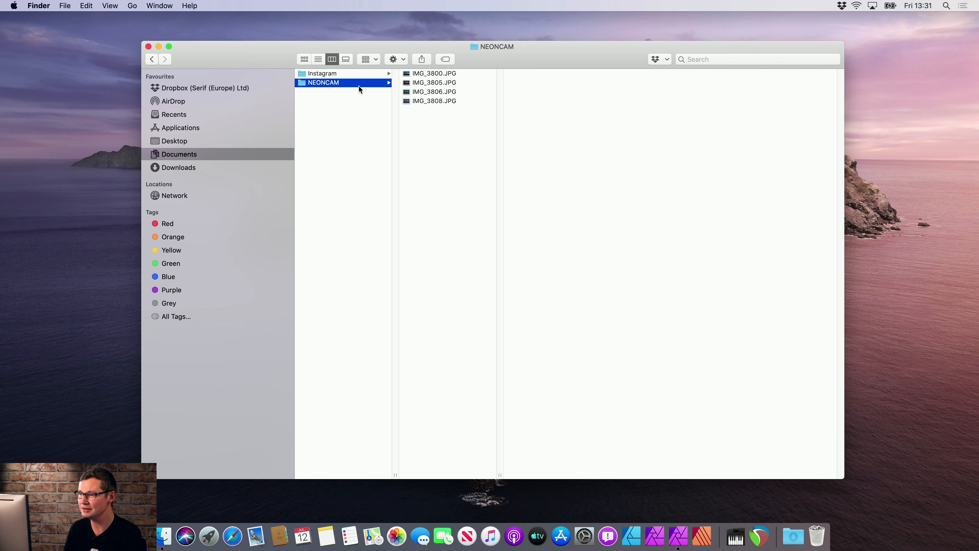
pyautogui.click(444, 74)
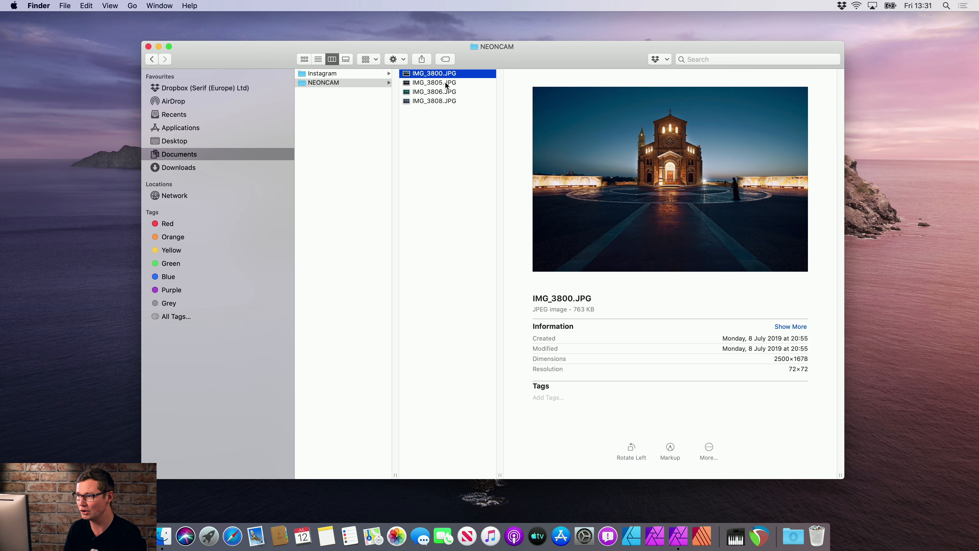
pyautogui.press('space')
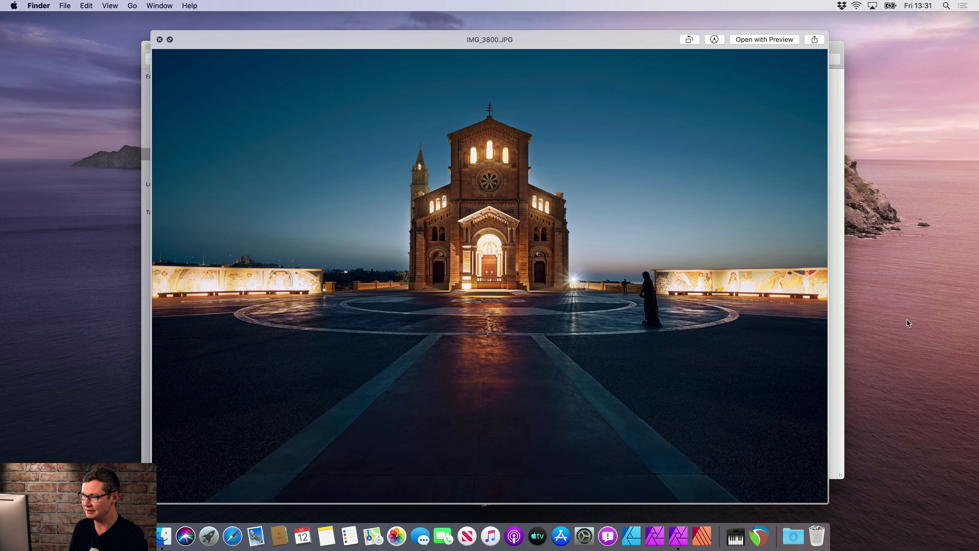
# Step: Compare the original IMG_3800.JPG with its filtered versions through IMG_3808.JPG in the full-size preview, and close the preview
pyautogui.press('Right')
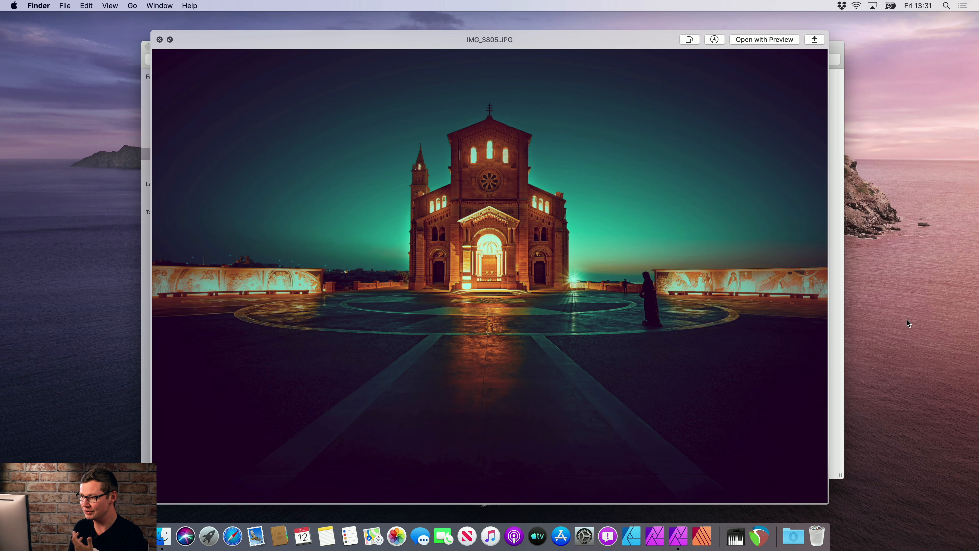
pyautogui.press('Right')
pyautogui.press('Right')
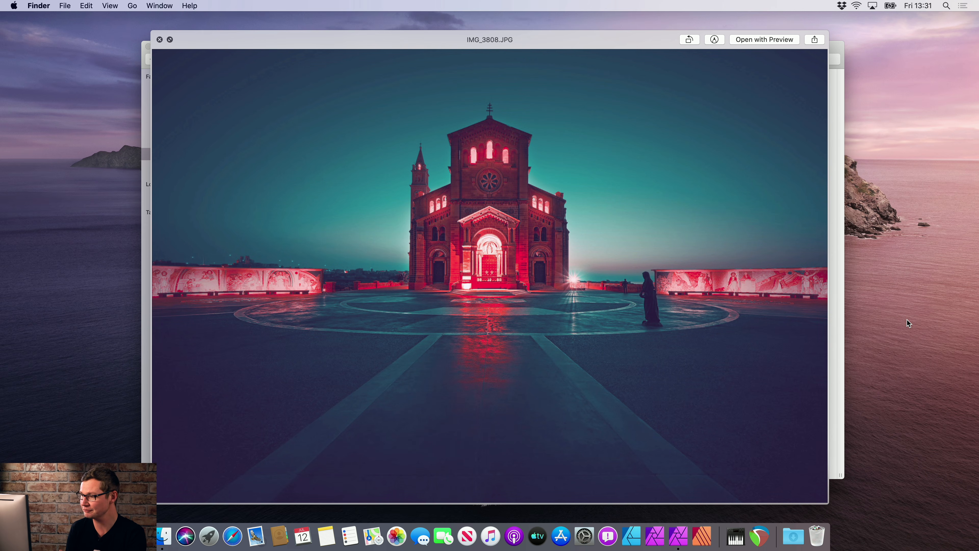
pyautogui.press('Left')
pyautogui.press('Left')
pyautogui.press('Left')
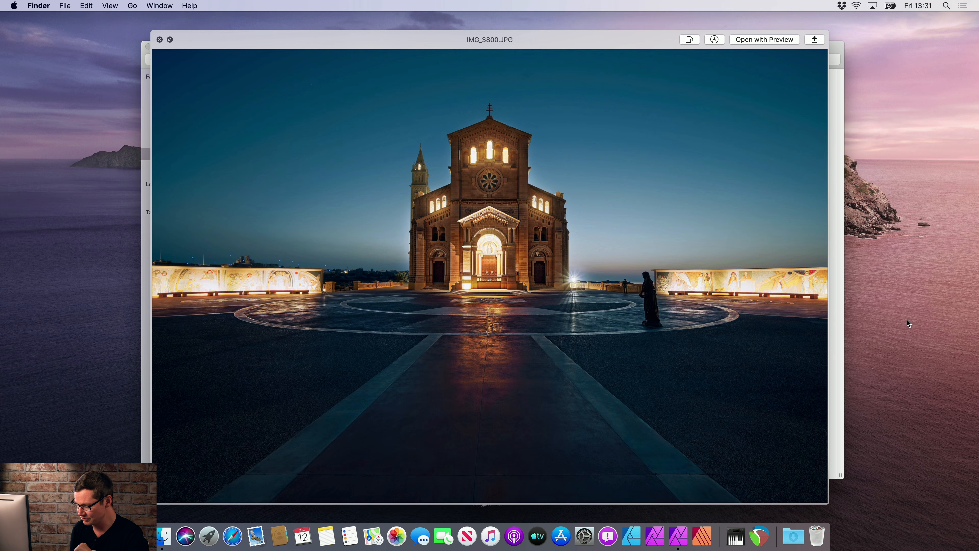
pyautogui.press('Right')
pyautogui.press('Right')
pyautogui.press('Right')
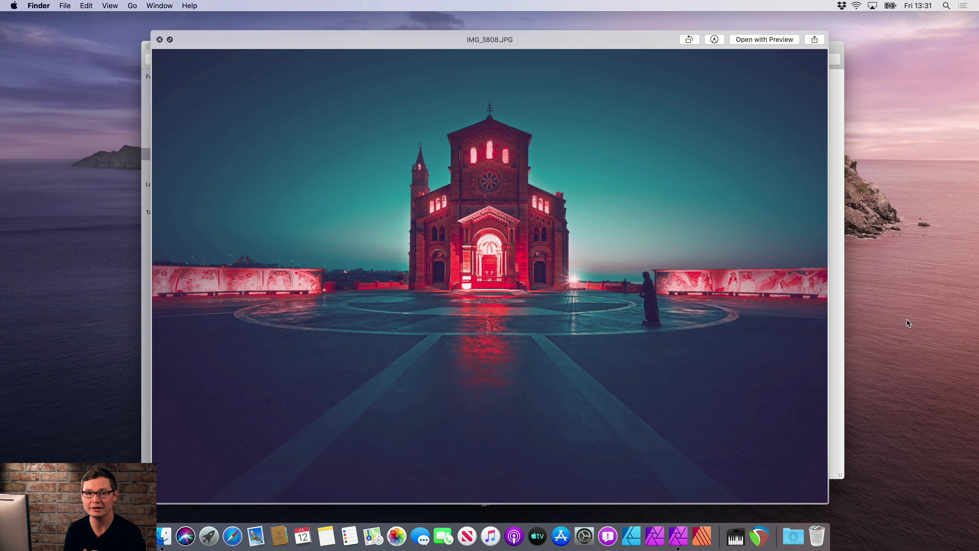
pyautogui.press('space')
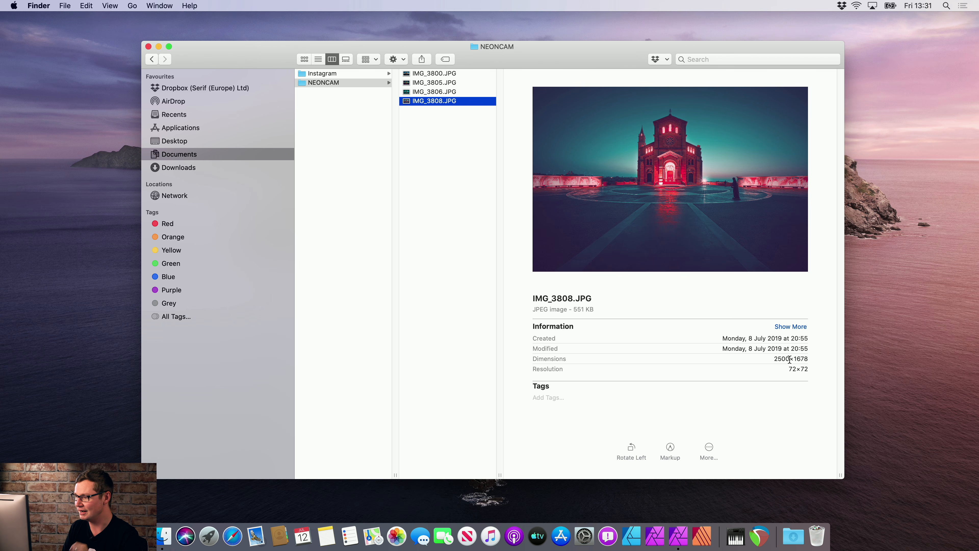
# Step: Check the pixel dimensions of the original and filtered images in the NEONCAM folder
pyautogui.click(455, 92)
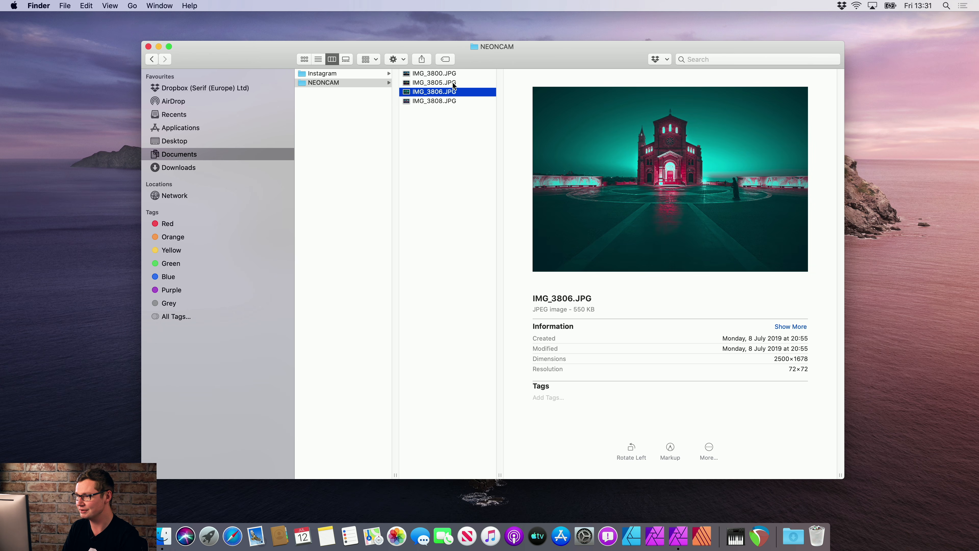
pyautogui.click(451, 82)
pyautogui.click(450, 74)
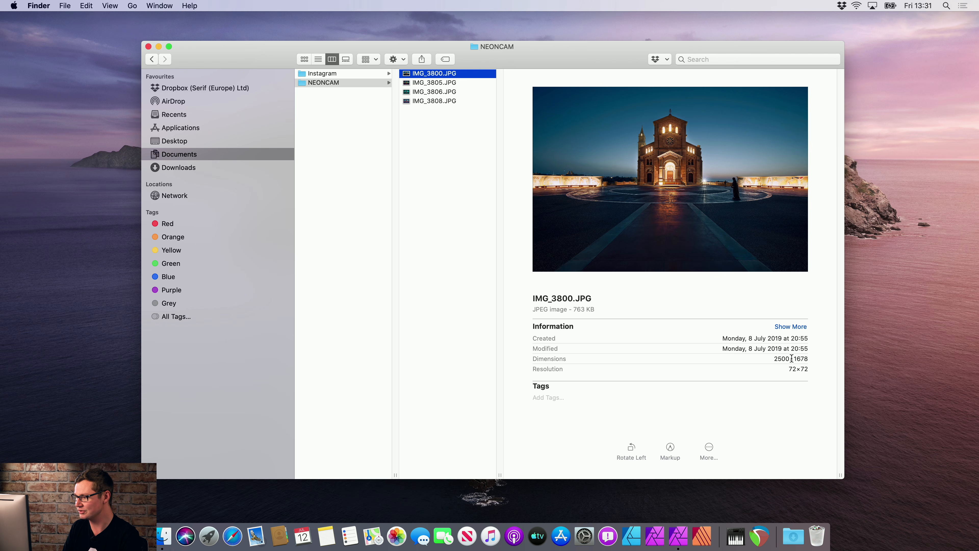
pyautogui.click(428, 83)
pyautogui.click(434, 92)
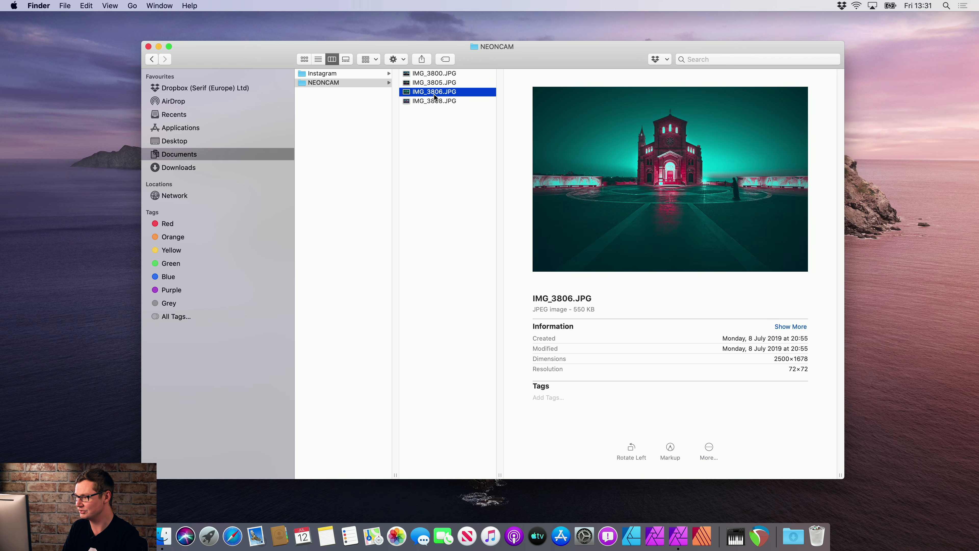
pyautogui.click(440, 102)
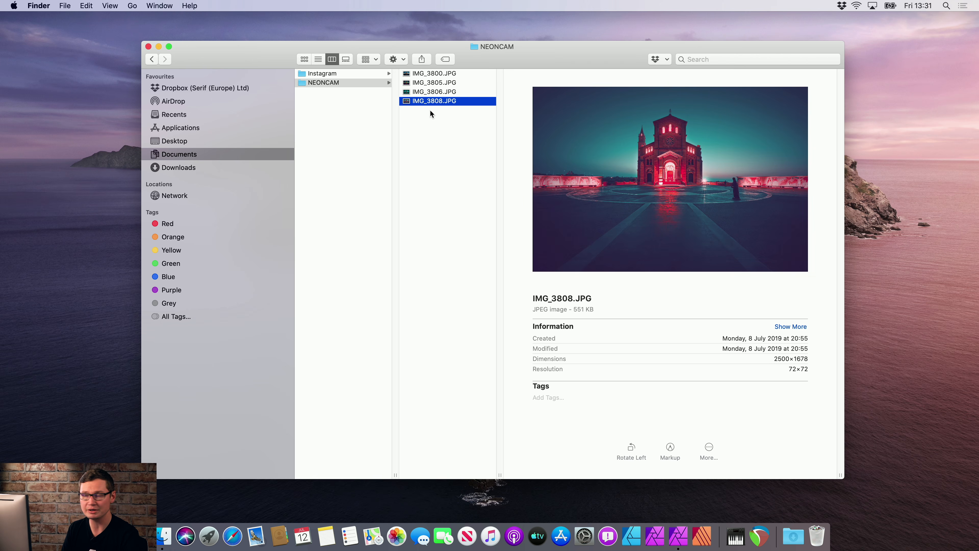
# Step: Review the colour treatments of the filtered church images against the original, ending on IMG_3808.JPG
pyautogui.click(433, 83)
pyautogui.press('space')
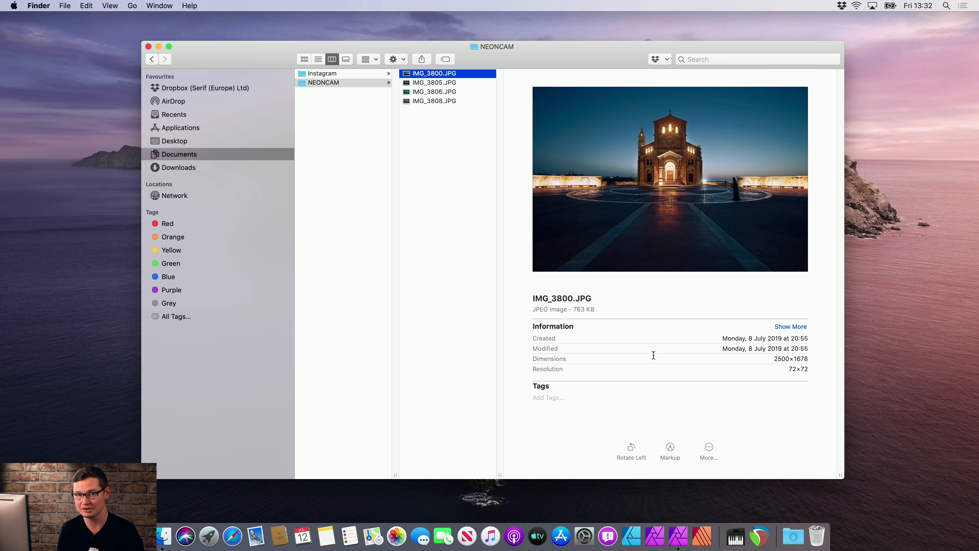
pyautogui.press('Down')
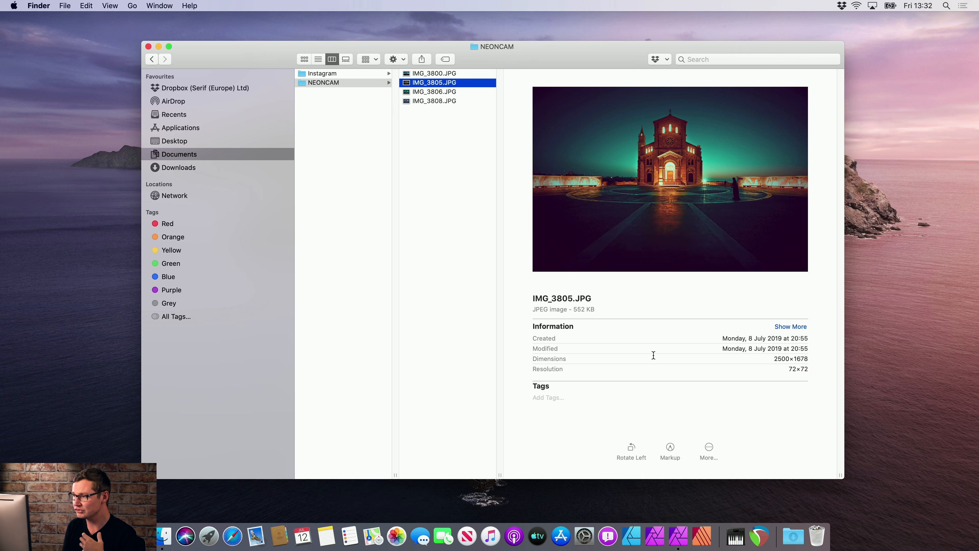
pyautogui.press('Down')
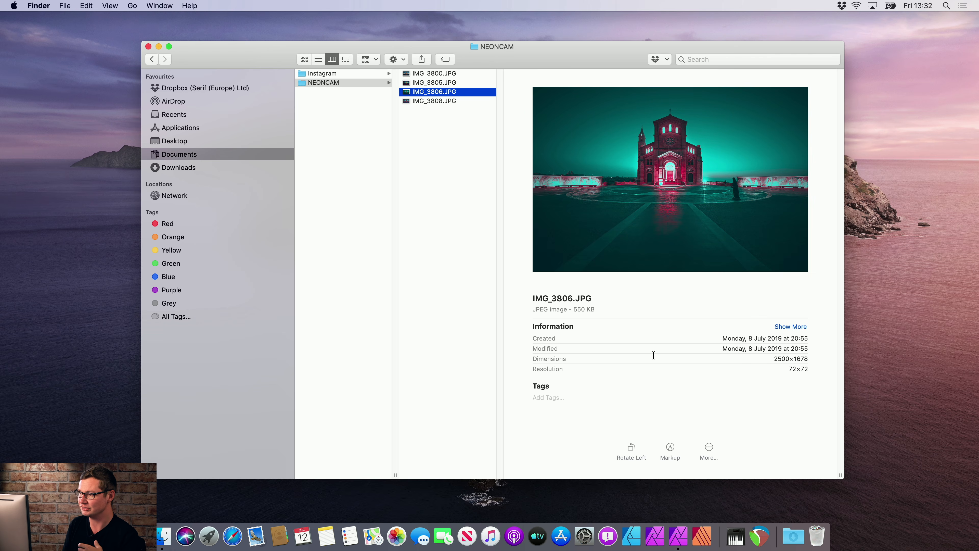
pyautogui.press('Up')
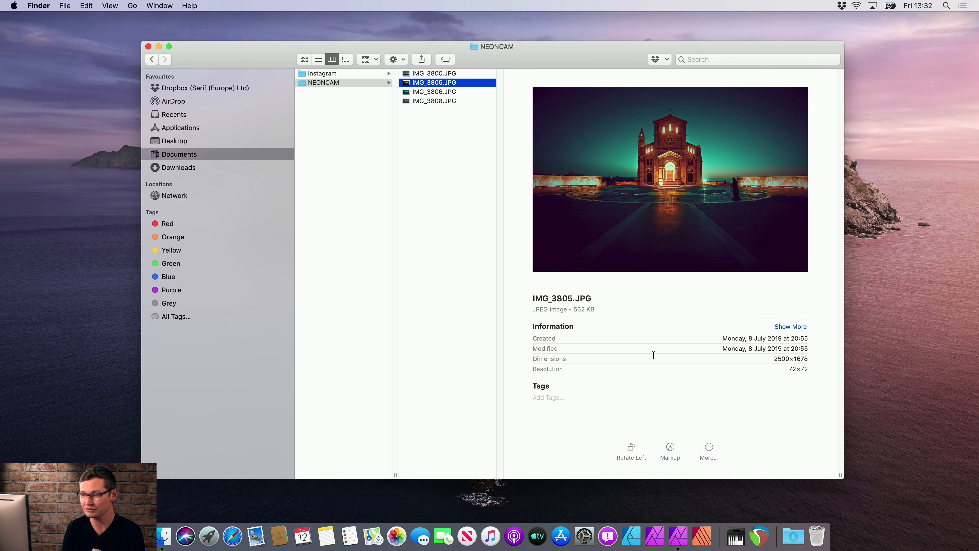
pyautogui.press('Down')
pyautogui.press('Down')
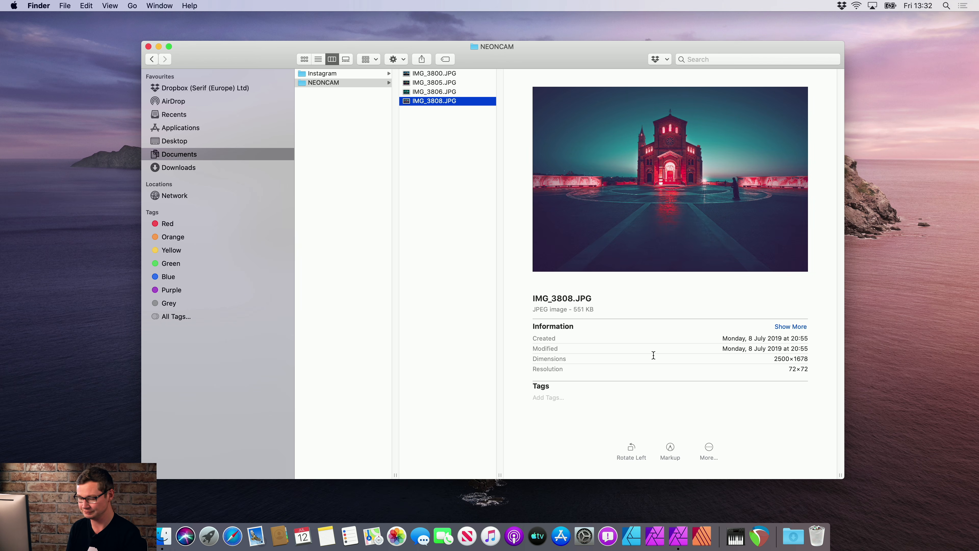
# Step: Switch to Affinity Photo Beta and add a LUT adjustment layer to the Blue Grotto Panorama
pyautogui.press('super+Tab')
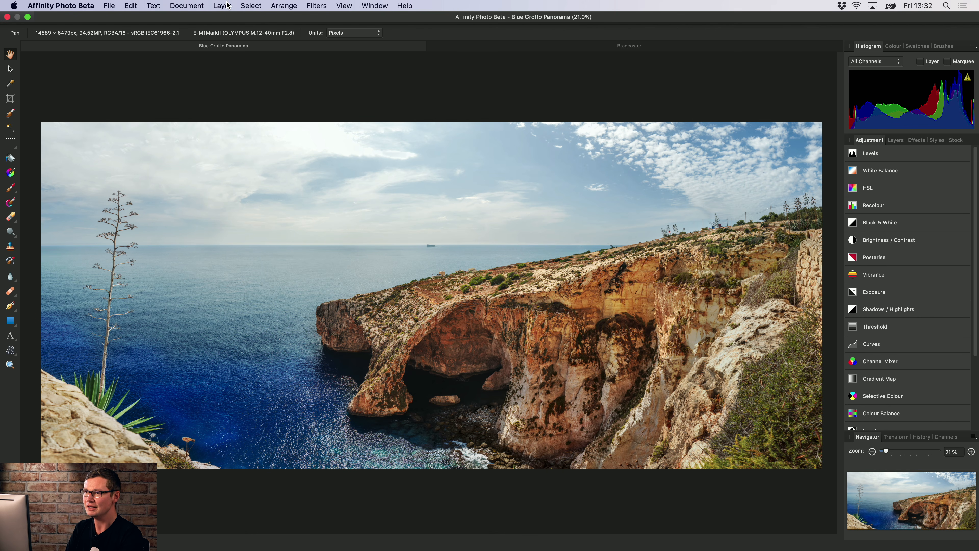
pyautogui.click(227, 8)
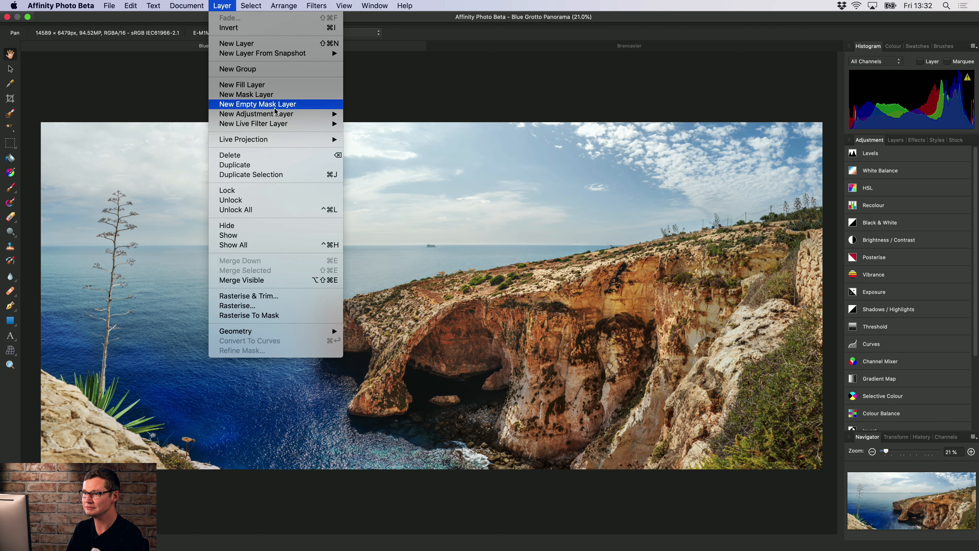
pyautogui.moveTo(295, 114)
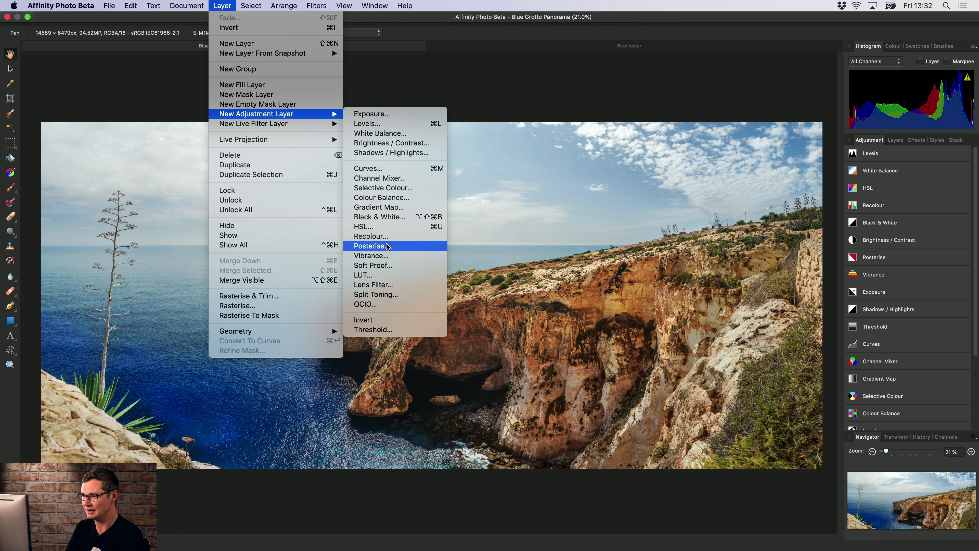
pyautogui.click(401, 280)
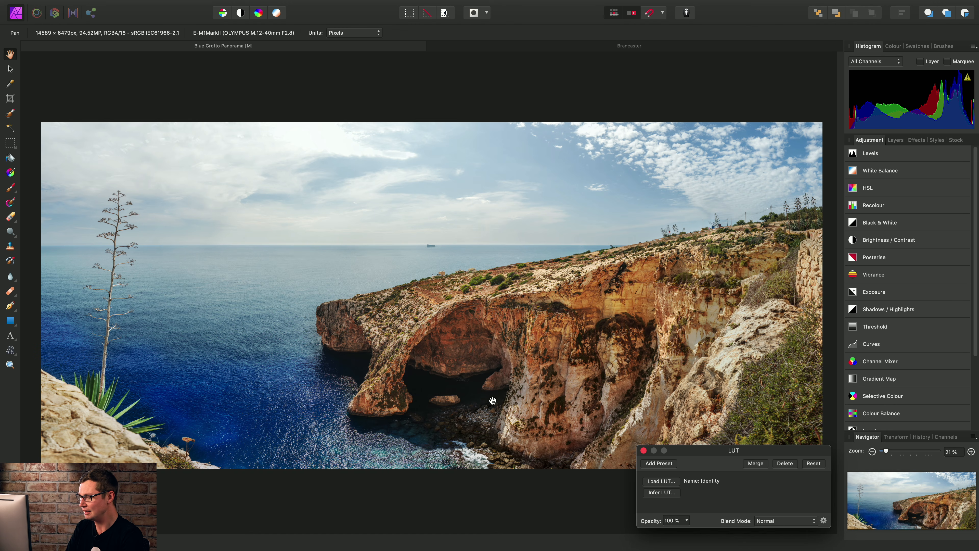
pyautogui.moveTo(708, 454); pyautogui.dragTo(670, 388)
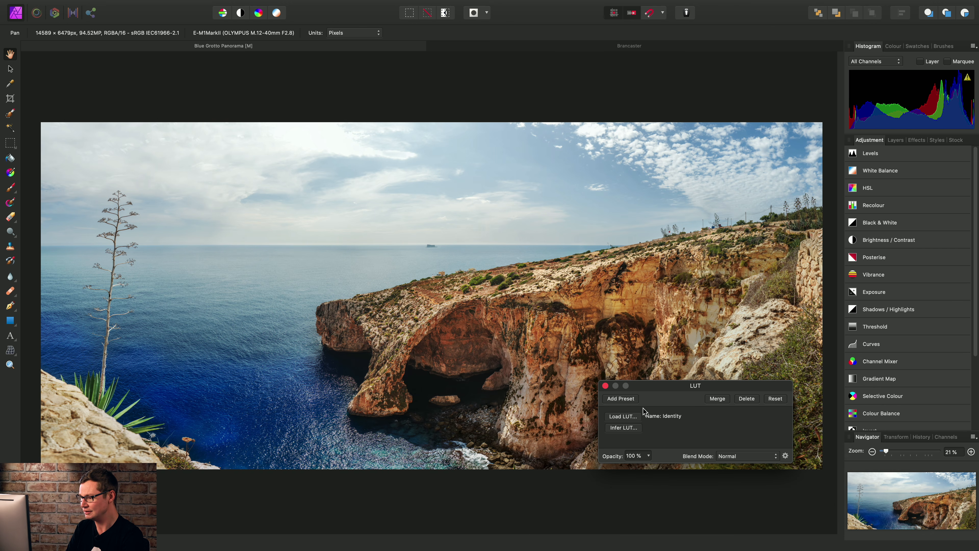
# Step: Infer the LUT from NEONCAM's IMG_3800.JPG as the source image and IMG_3808.JPG as the filtered image, and close the LUT settings
pyautogui.click(635, 428)
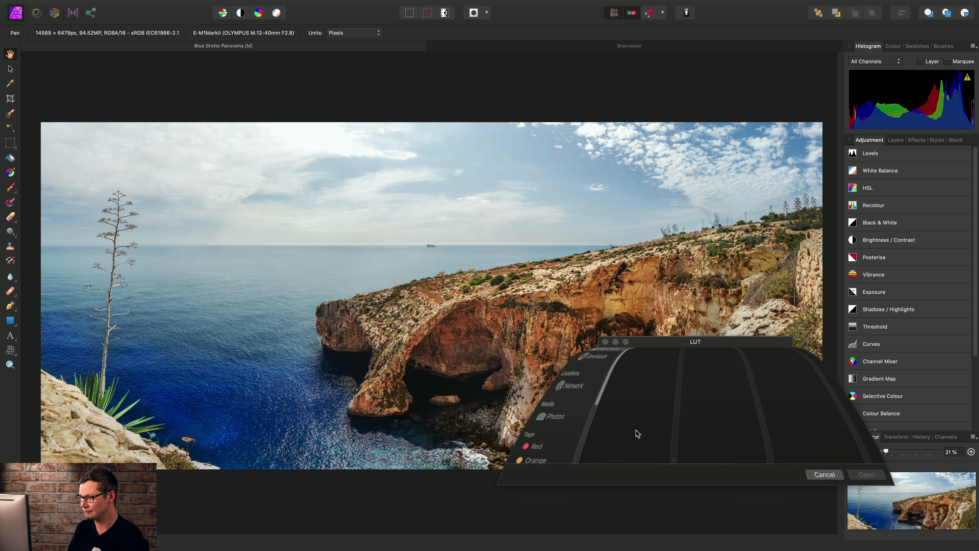
pyautogui.click(604, 359)
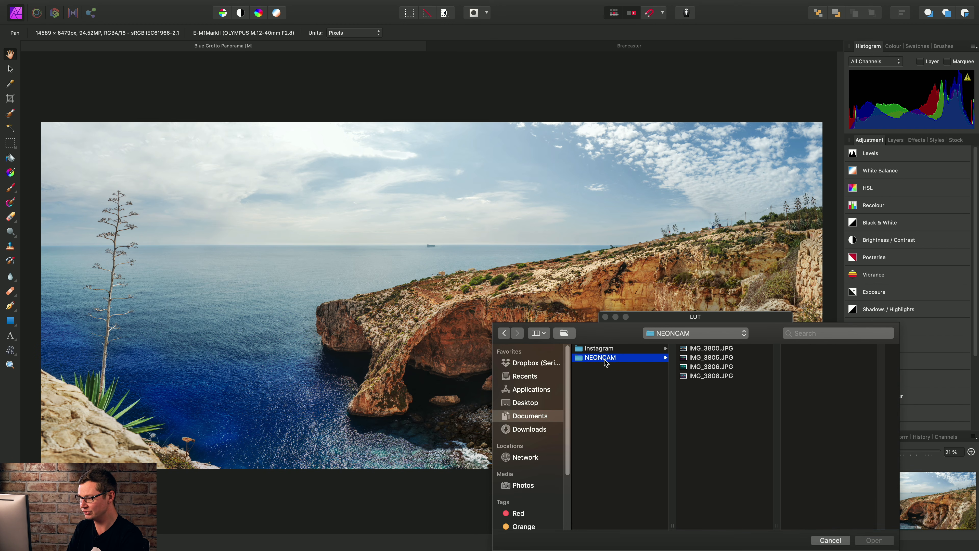
pyautogui.click(725, 350)
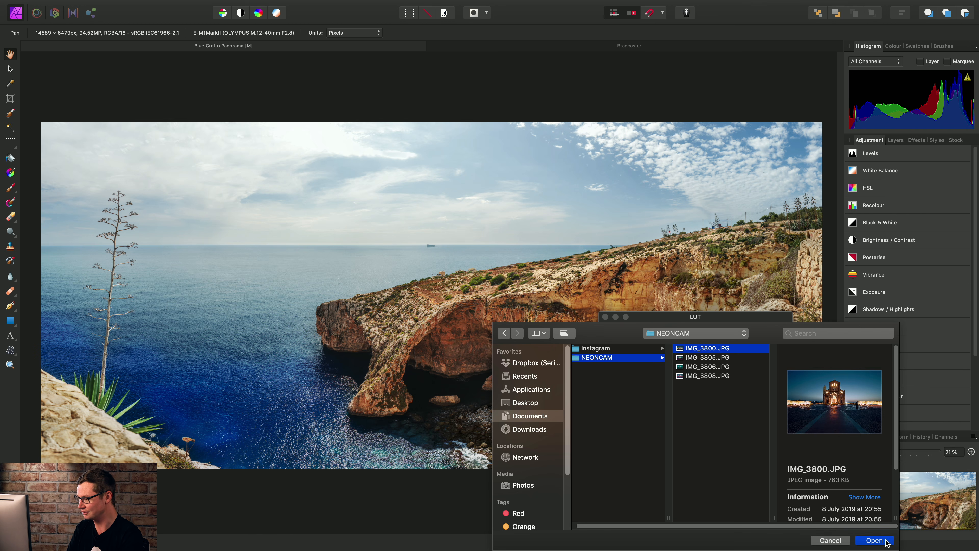
pyautogui.click(874, 541)
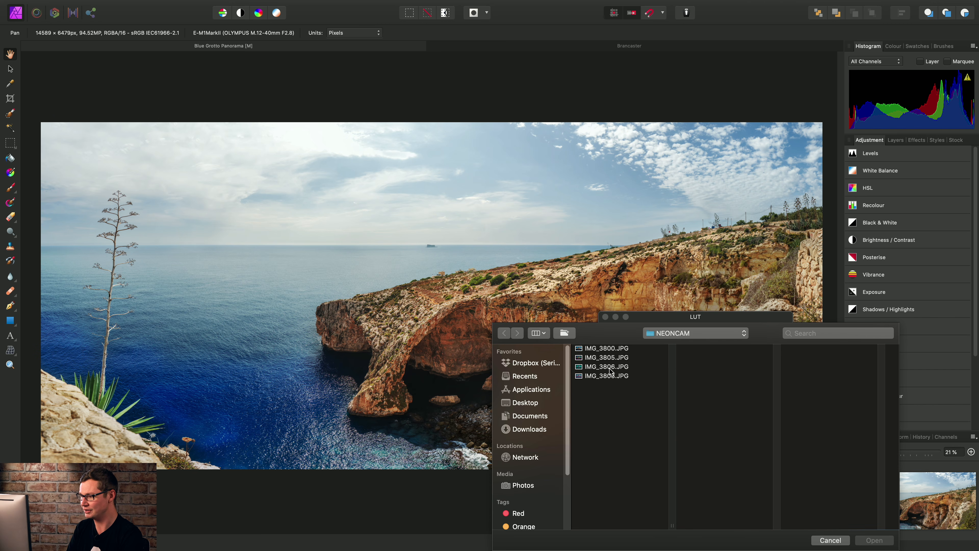
pyautogui.click(624, 370)
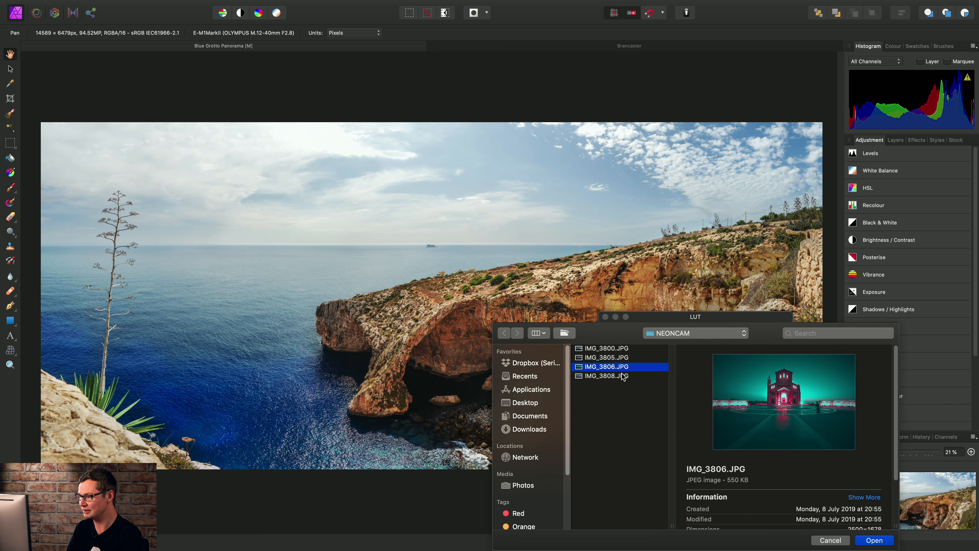
pyautogui.click(624, 376)
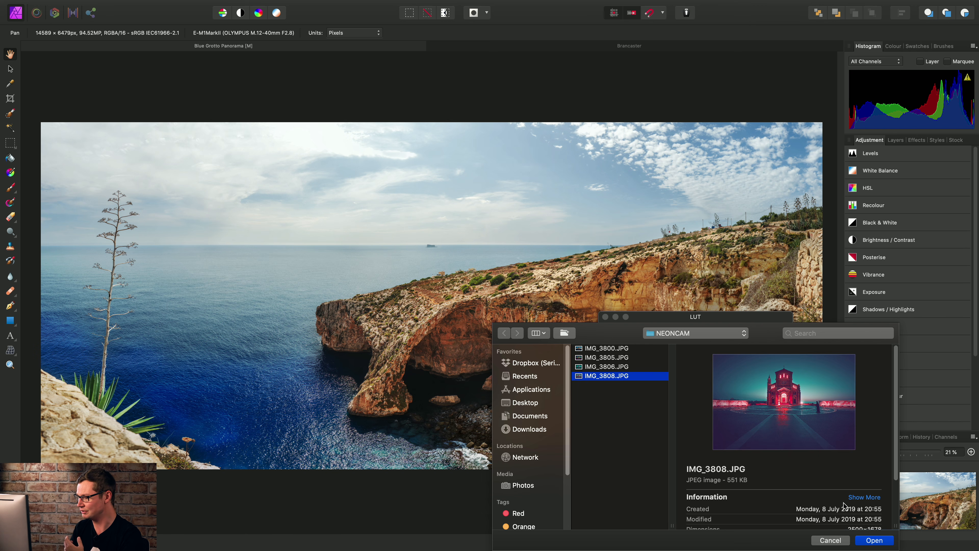
pyautogui.click(886, 542)
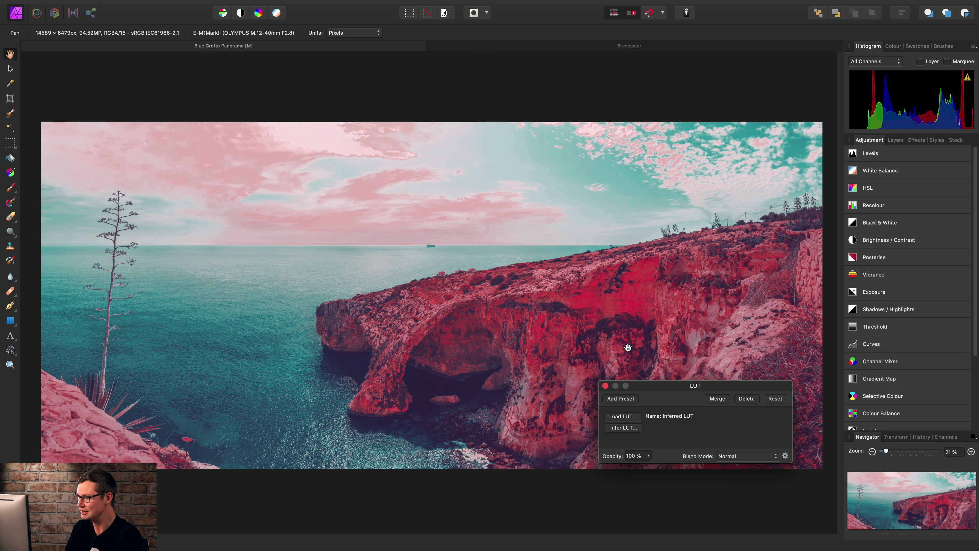
pyautogui.click(606, 385)
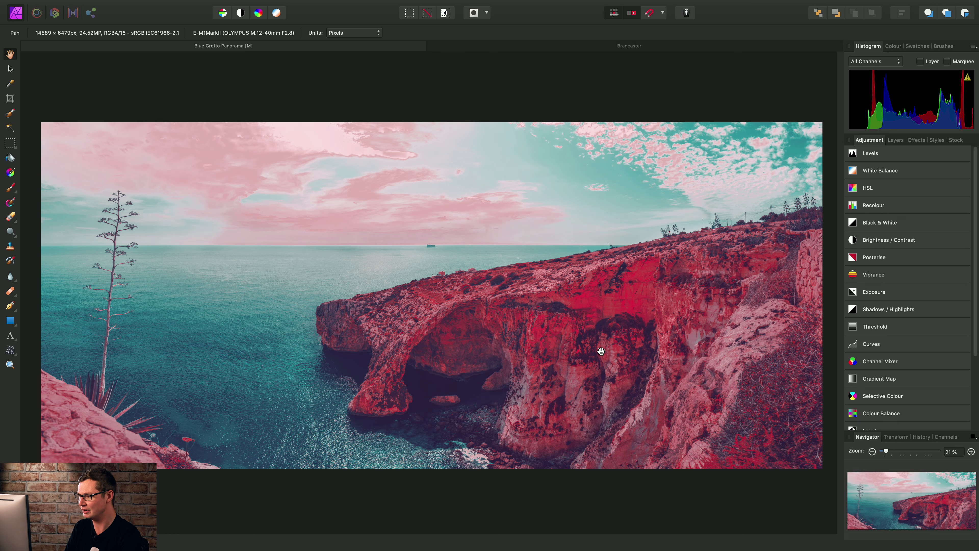
# Step: Reduce the LUT adjustment layer's opacity to 34%
pyautogui.click(896, 141)
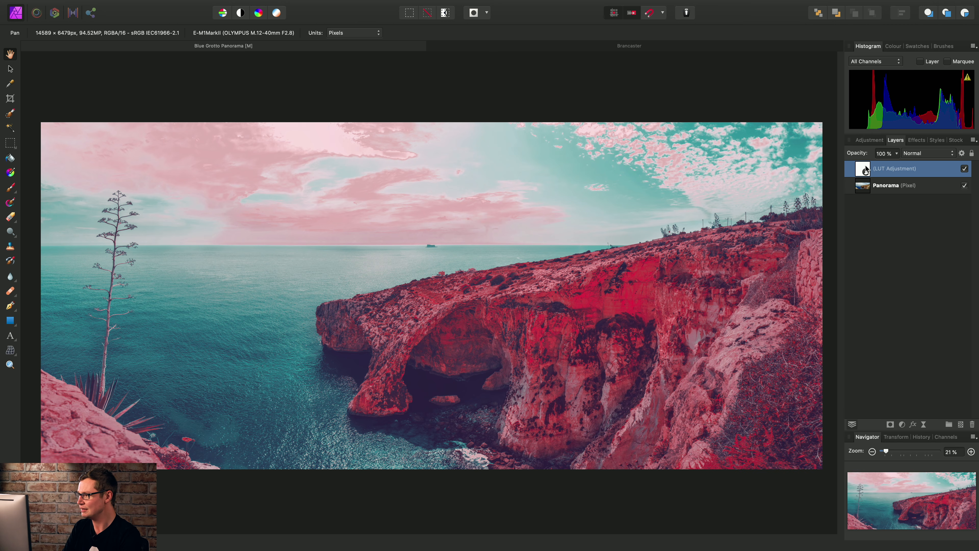
pyautogui.click(896, 154)
pyautogui.moveTo(896, 165); pyautogui.dragTo(840, 169)
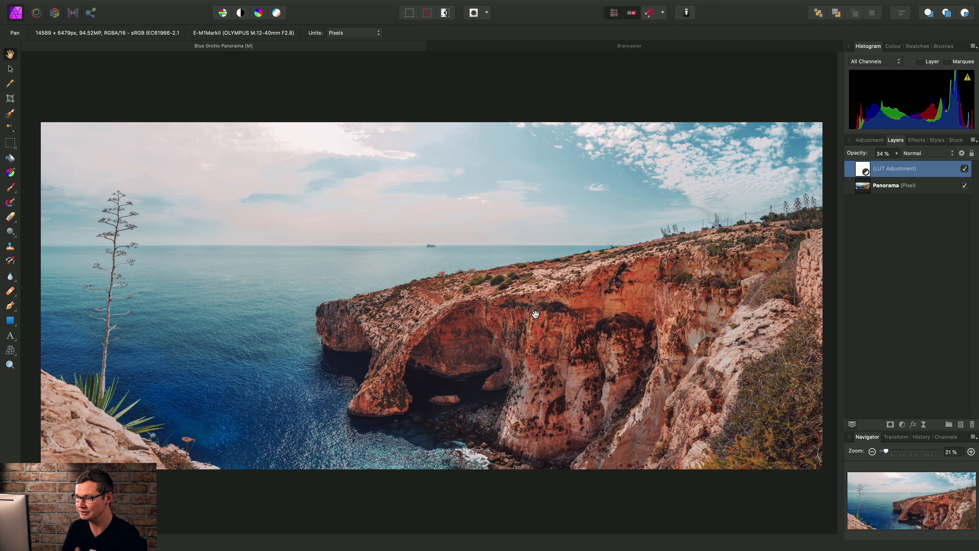
# Step: Set up a LUT export titled NEONCAM in .cube format with the quality raised to 64 x 64 x 64
pyautogui.moveTo(204, 3)
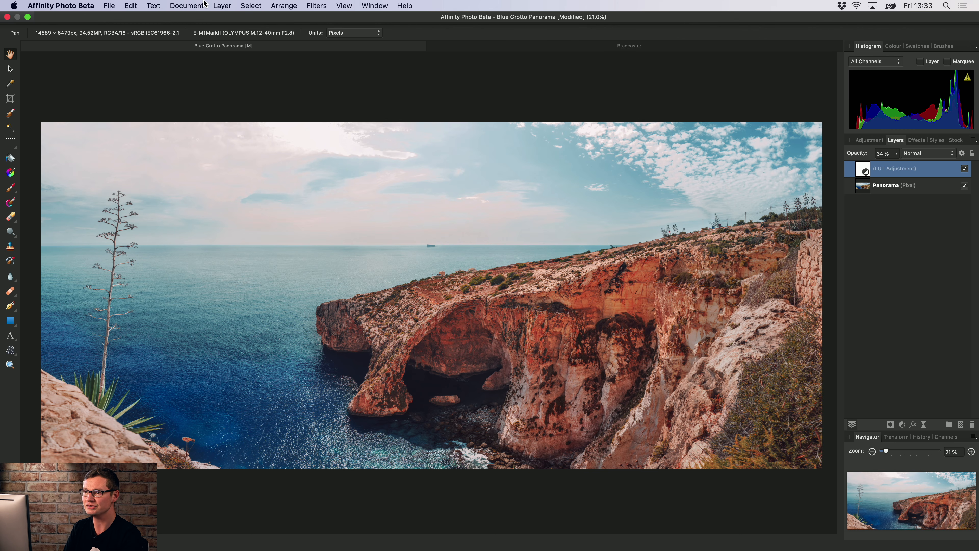
pyautogui.click(109, 6)
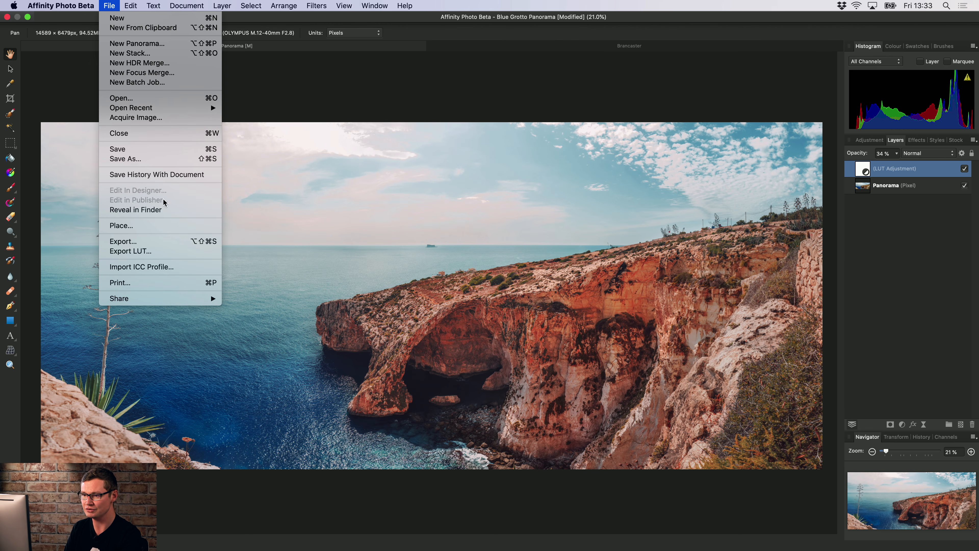
pyautogui.click(157, 252)
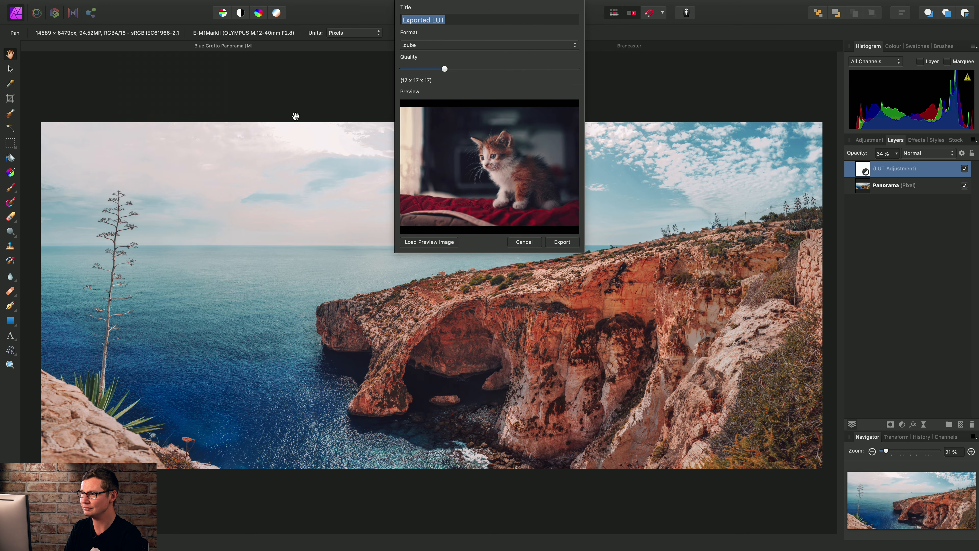
pyautogui.write('N')
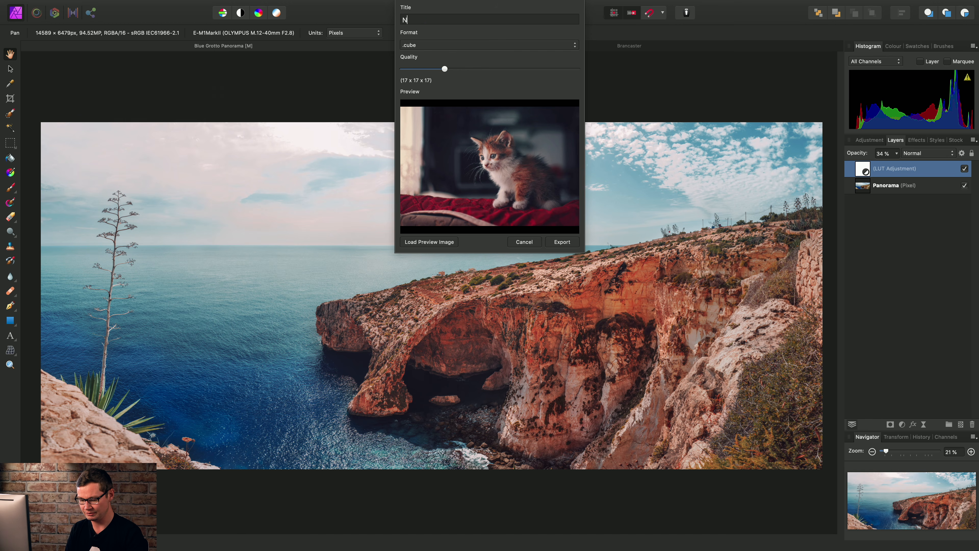
pyautogui.write('EONCAM')
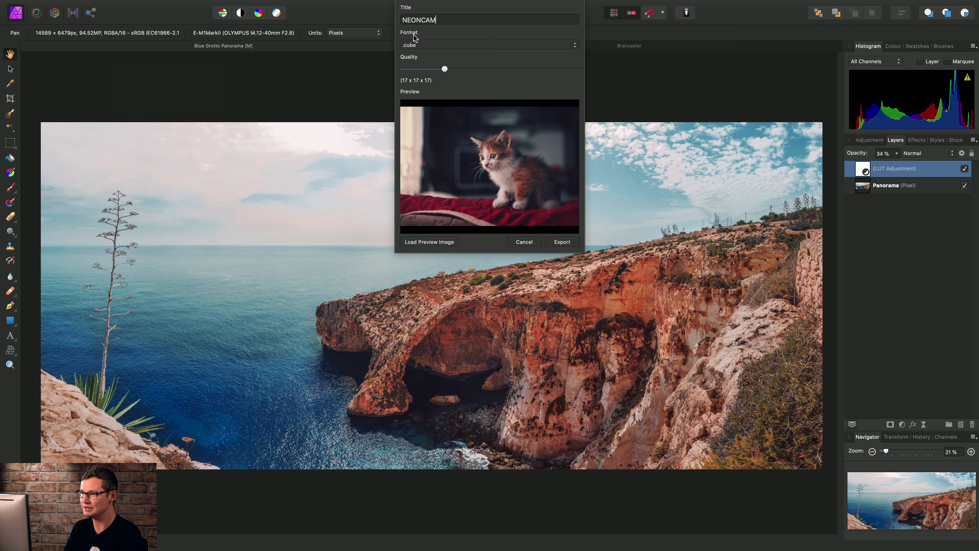
pyautogui.moveTo(445, 69); pyautogui.dragTo(580, 76)
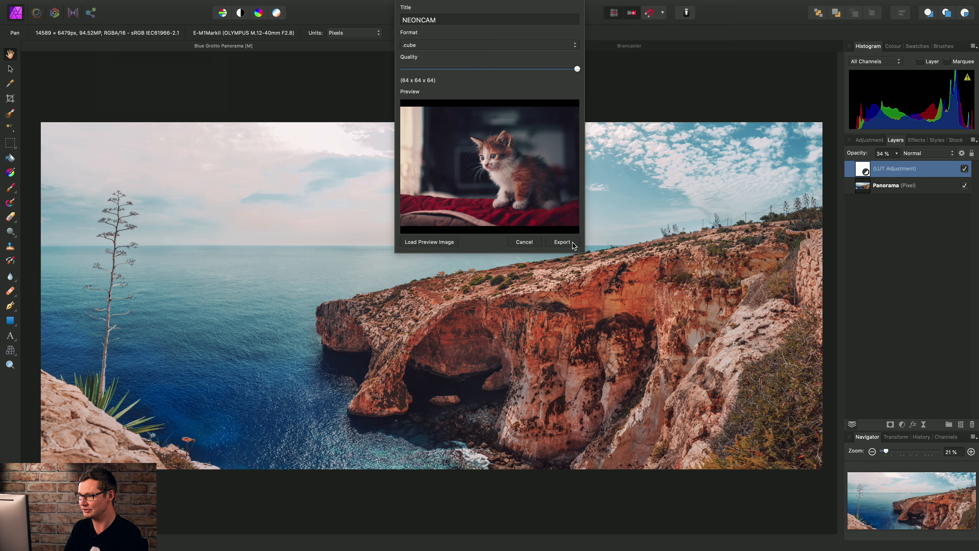
# Step: Export the LUT and save it to the Desktop as NEONCAM
pyautogui.click(562, 241)
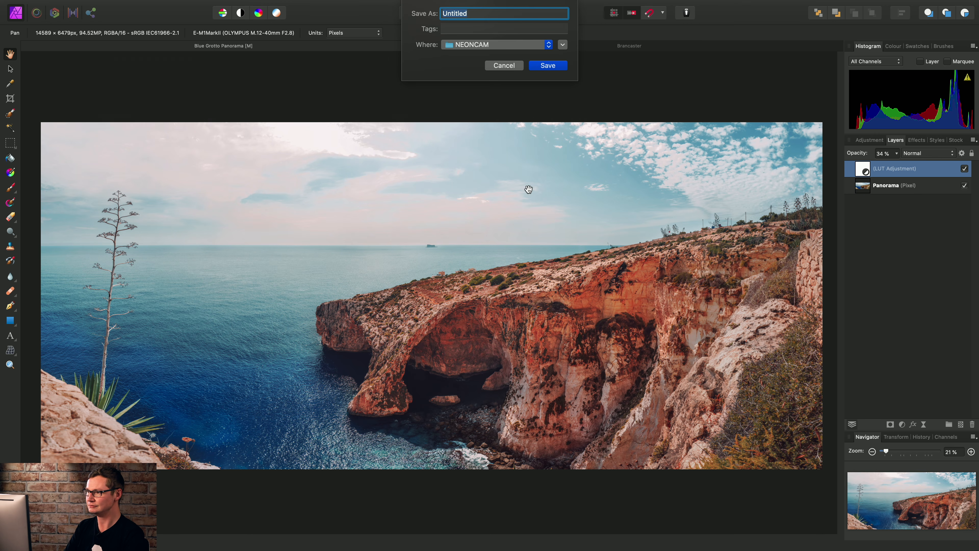
pyautogui.click(560, 45)
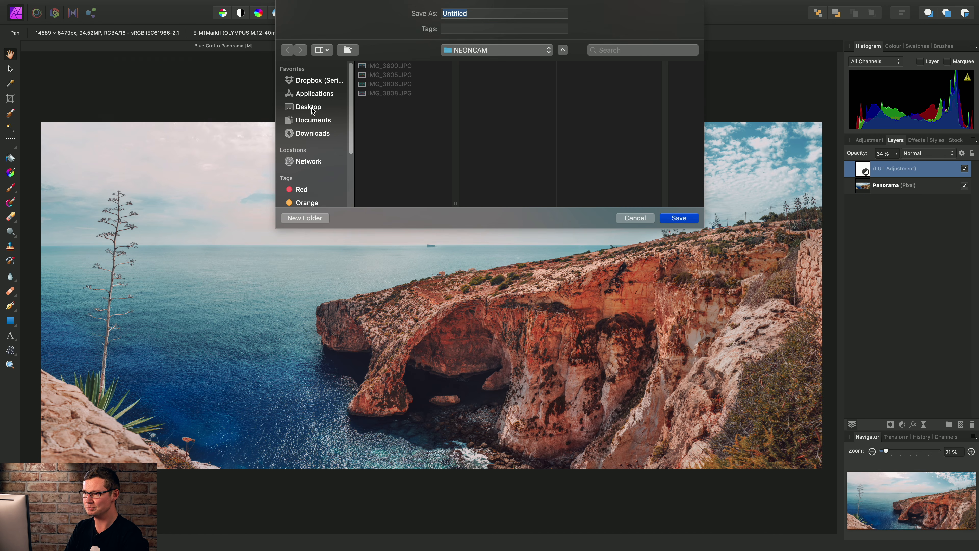
pyautogui.click(311, 109)
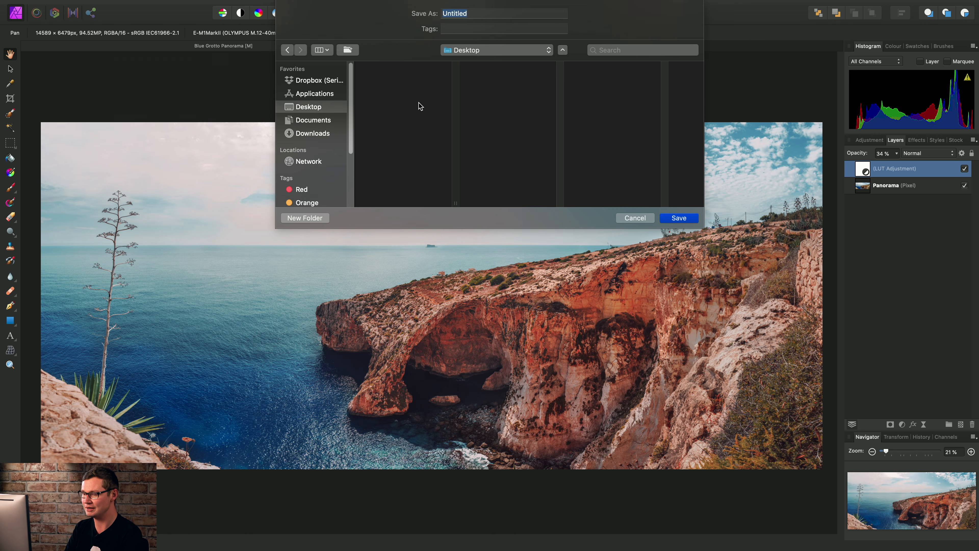
pyautogui.write('NEONCAM')
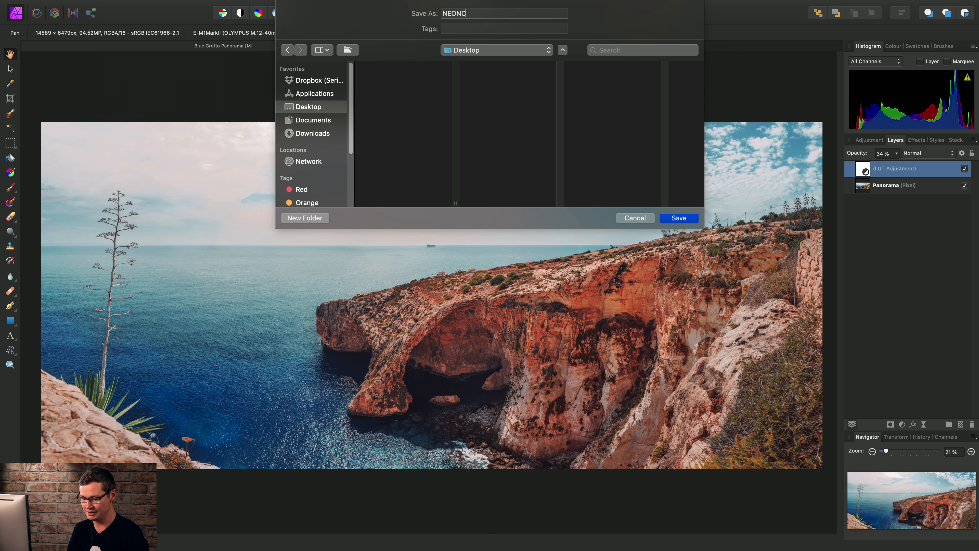
pyautogui.click(694, 219)
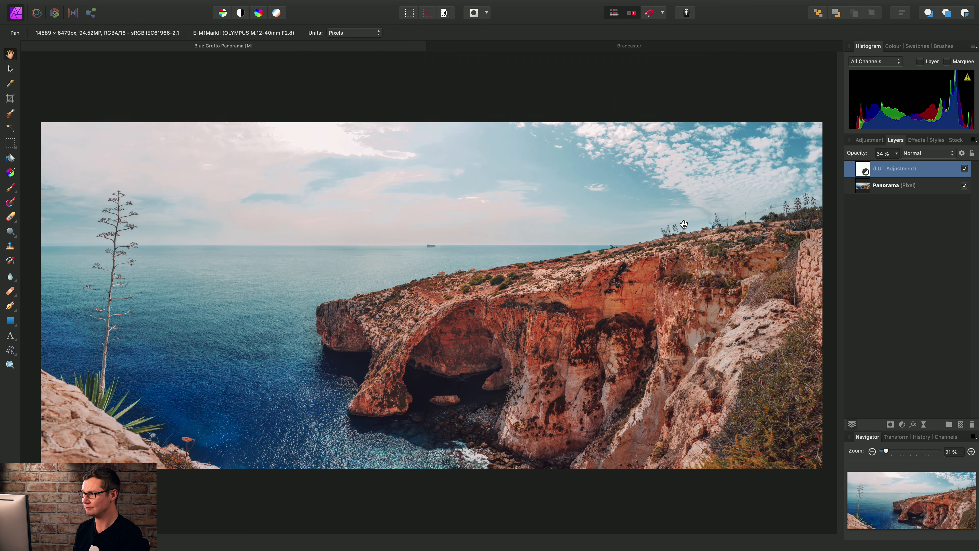
# Step: Add a LUT adjustment layer to the Brancaster document and load NEONCAM.cube from the Desktop into it
pyautogui.click(620, 46)
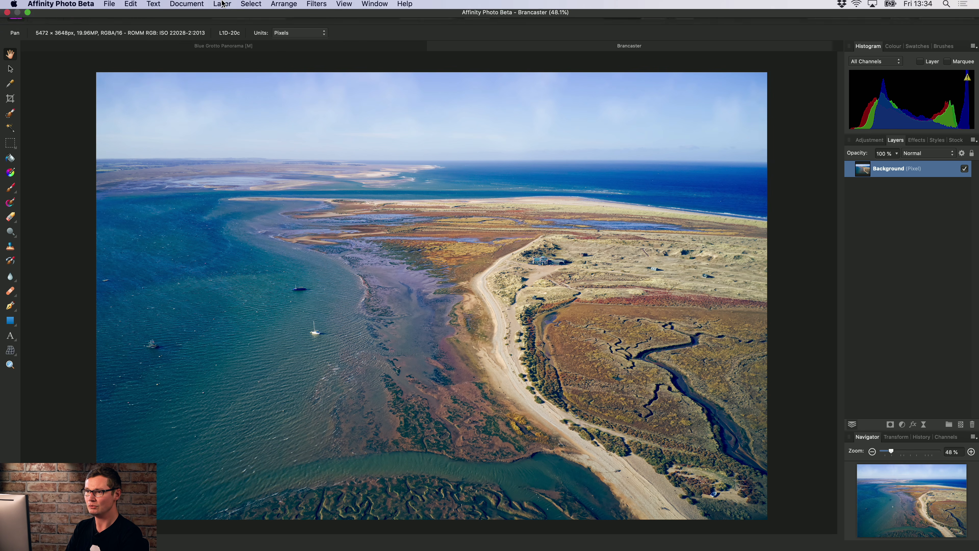
pyautogui.click(225, 7)
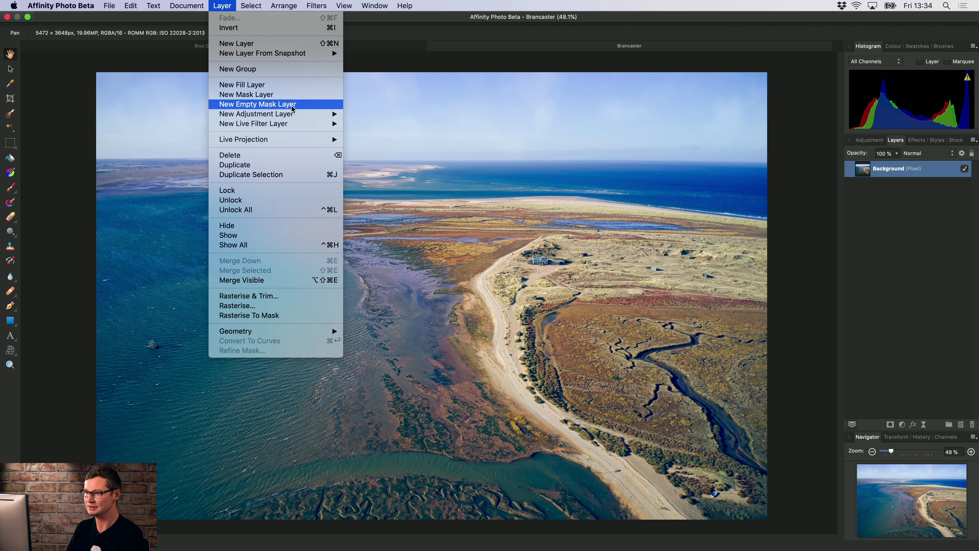
pyautogui.moveTo(293, 115)
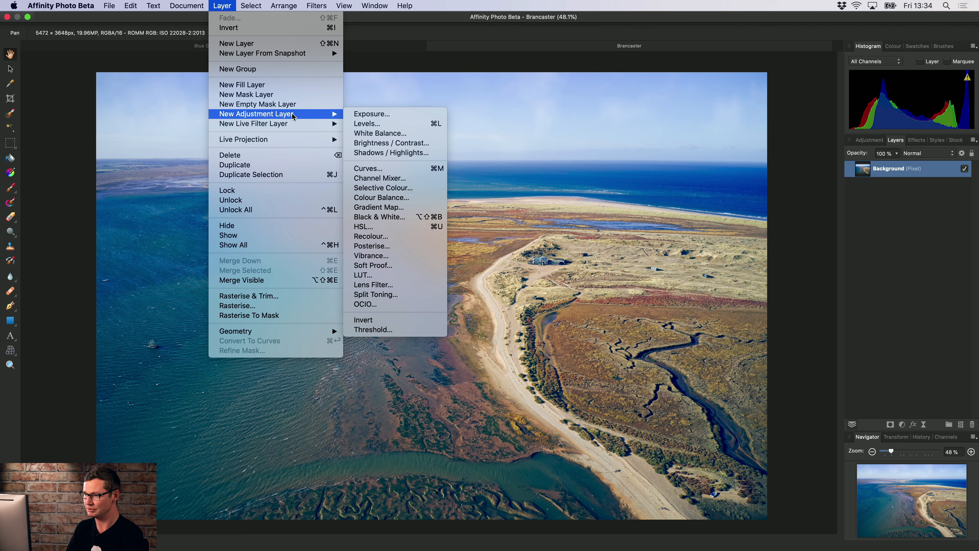
pyautogui.click(380, 276)
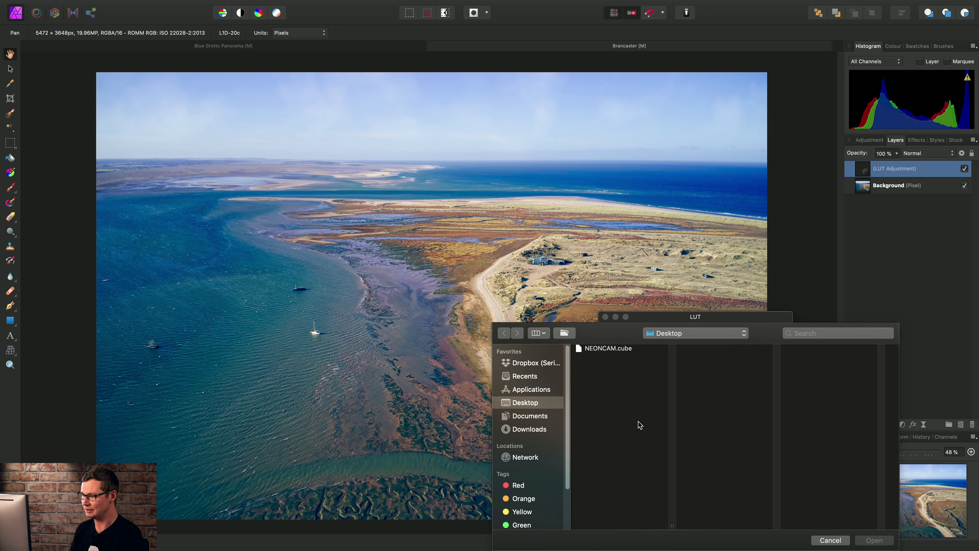
pyautogui.click(616, 348)
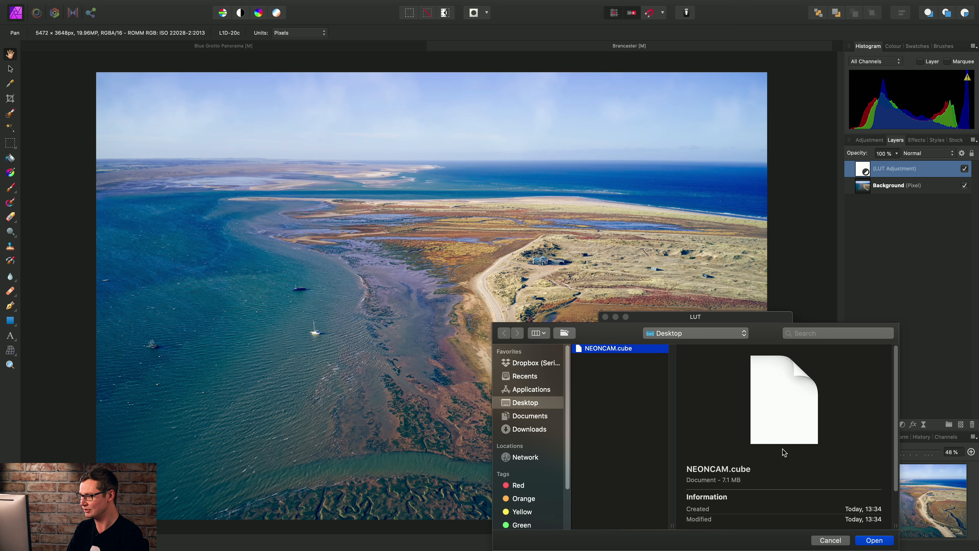
pyautogui.click(874, 540)
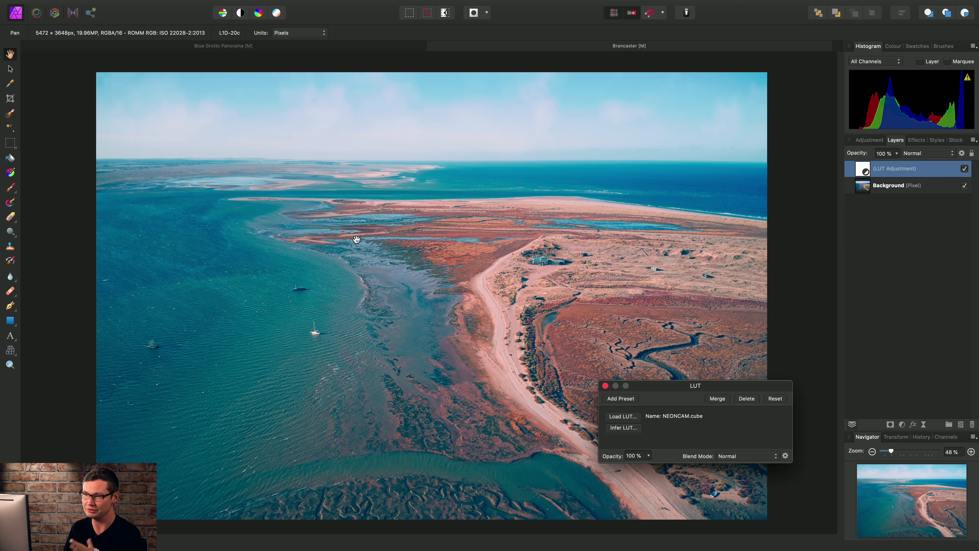
# Step: Check the Blue Grotto Panorama's colour profile, and convert the Brancaster document to the sRGB IEC61966-2.1 profile
pyautogui.click(241, 46)
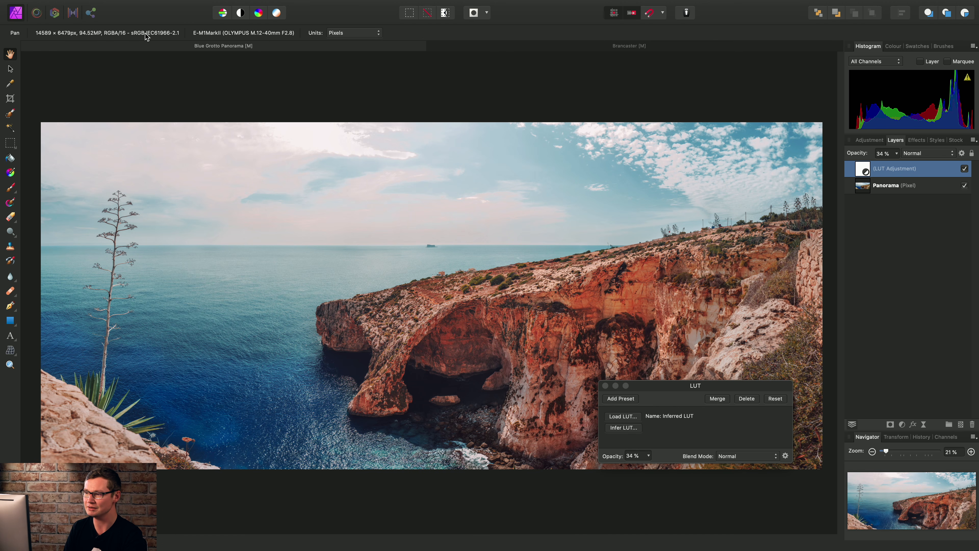
pyautogui.click(635, 47)
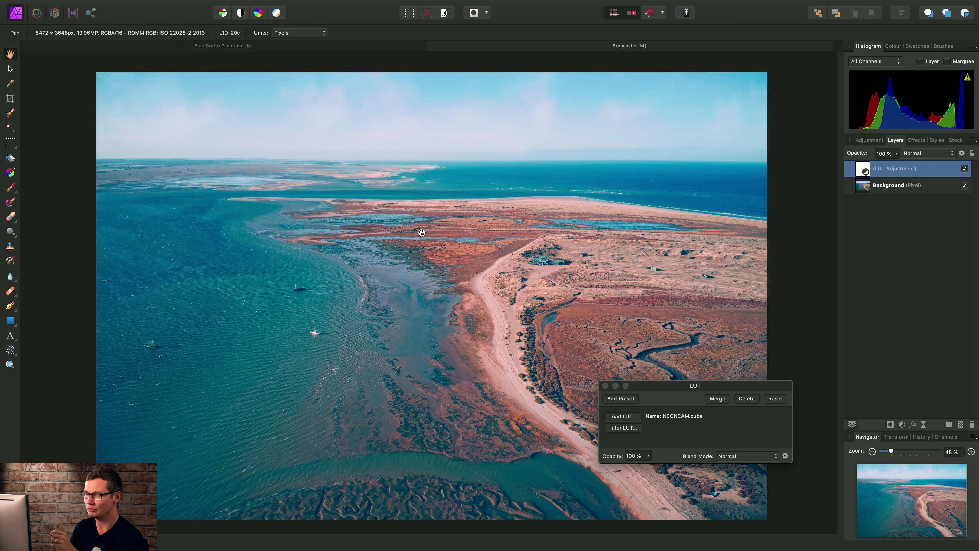
pyautogui.moveTo(188, 2)
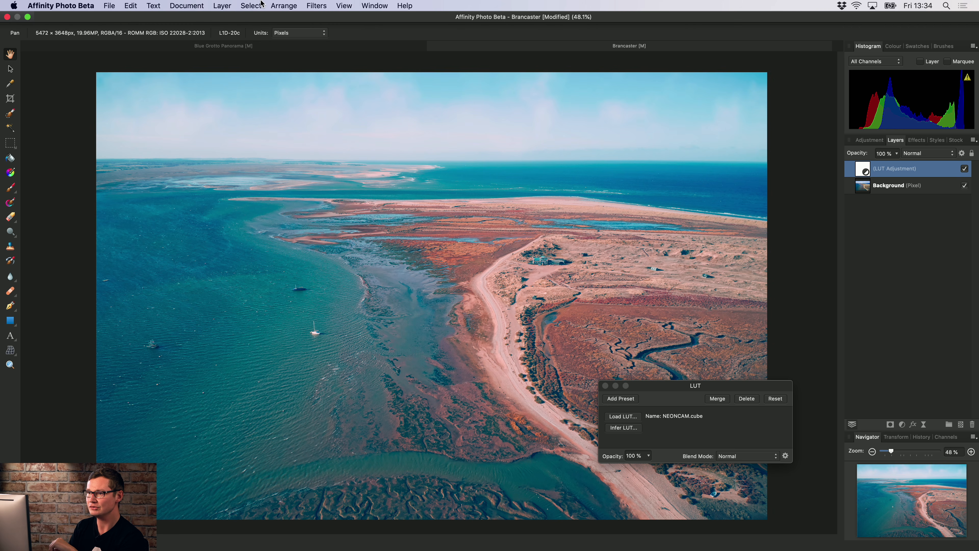
pyautogui.click(200, 7)
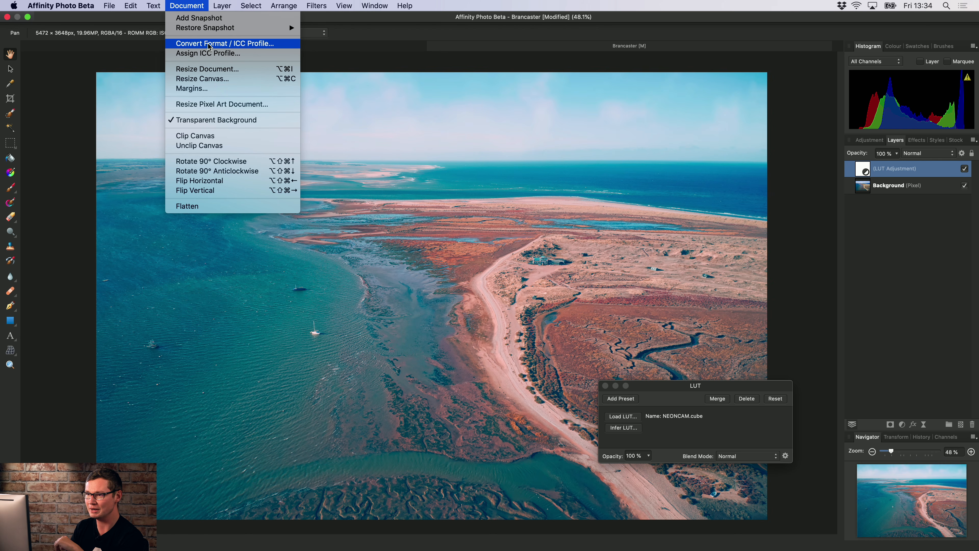
pyautogui.click(284, 47)
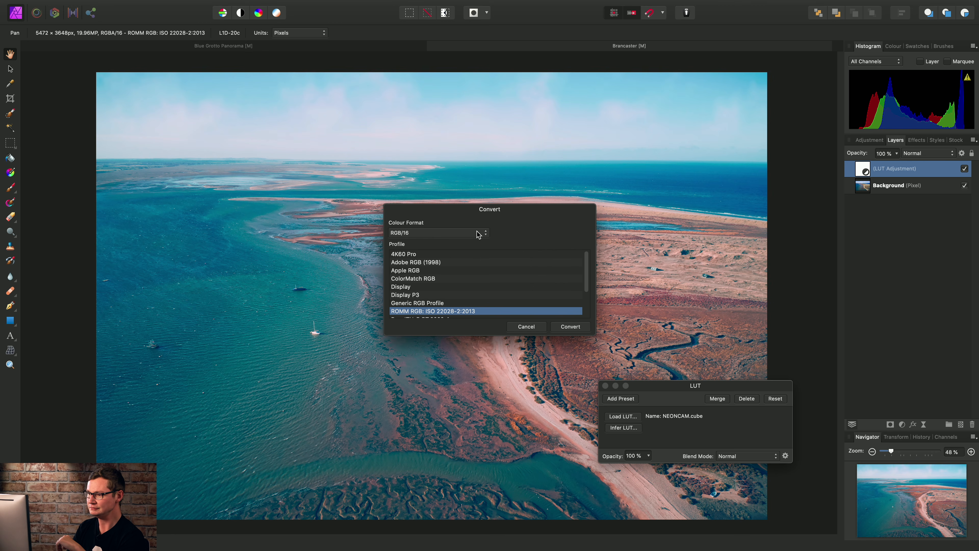
pyautogui.scroll(-5, 581, 266)
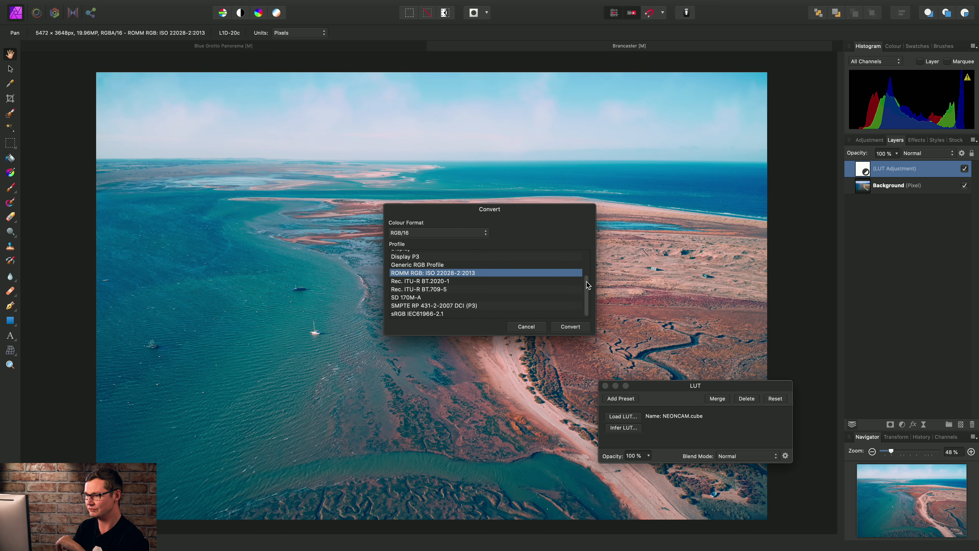
pyautogui.click(421, 314)
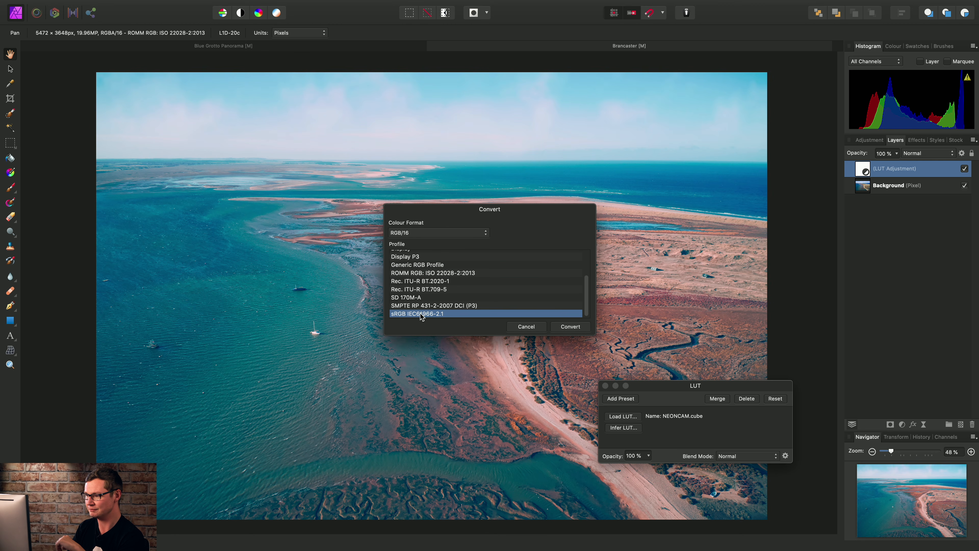
pyautogui.click(584, 327)
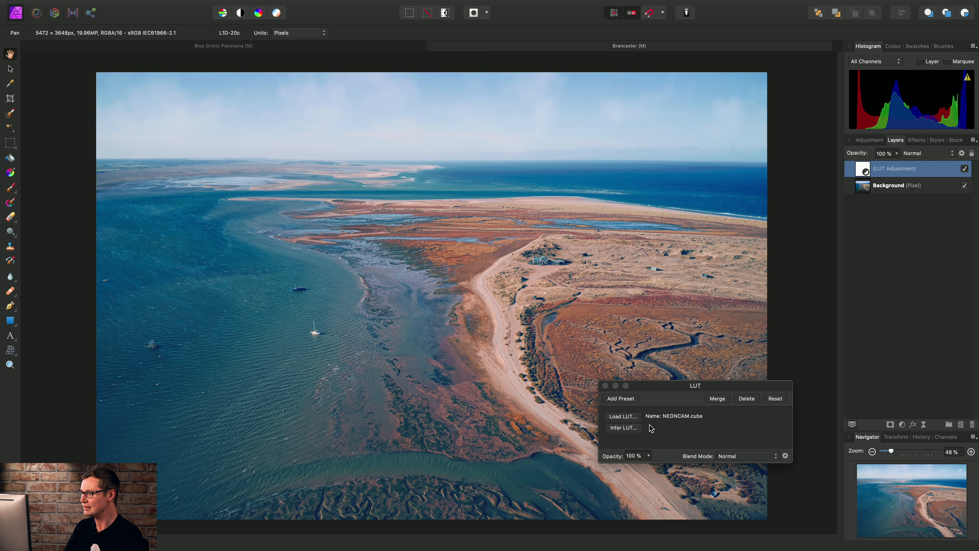
# Step: Start inferring a new LUT for the Brancaster adjustment and select IMG_3814.JPG in the Instagram folder of Documents
pyautogui.moveTo(655, 394); pyautogui.dragTo(654, 388)
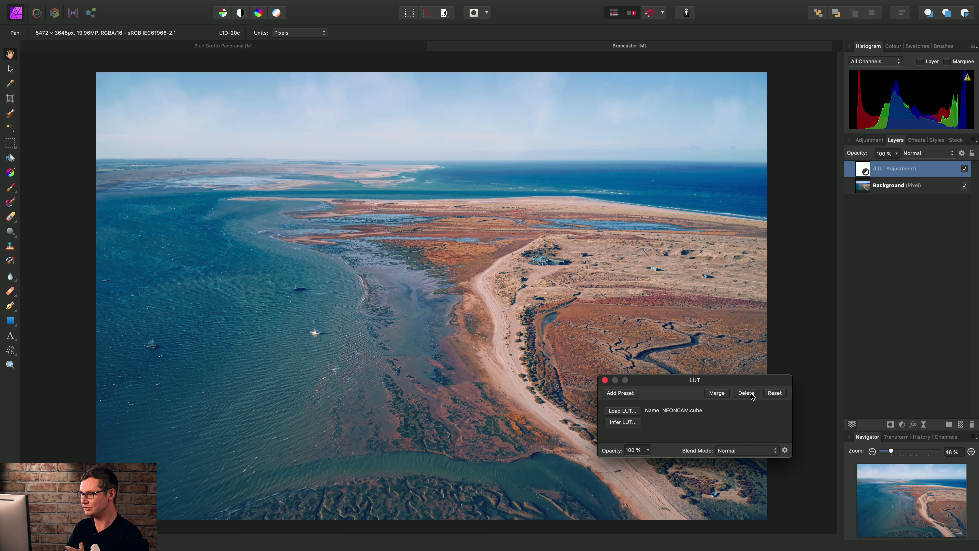
pyautogui.click(630, 423)
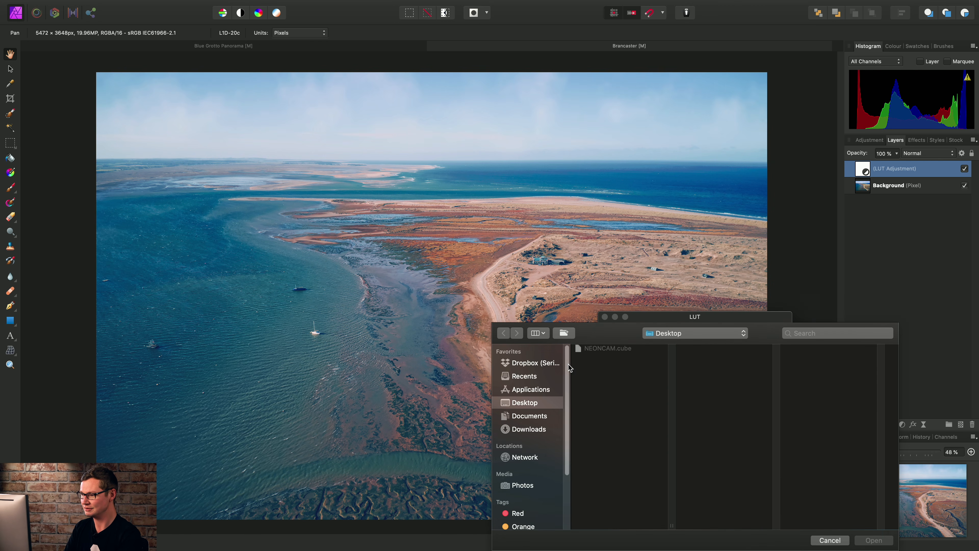
pyautogui.click(547, 417)
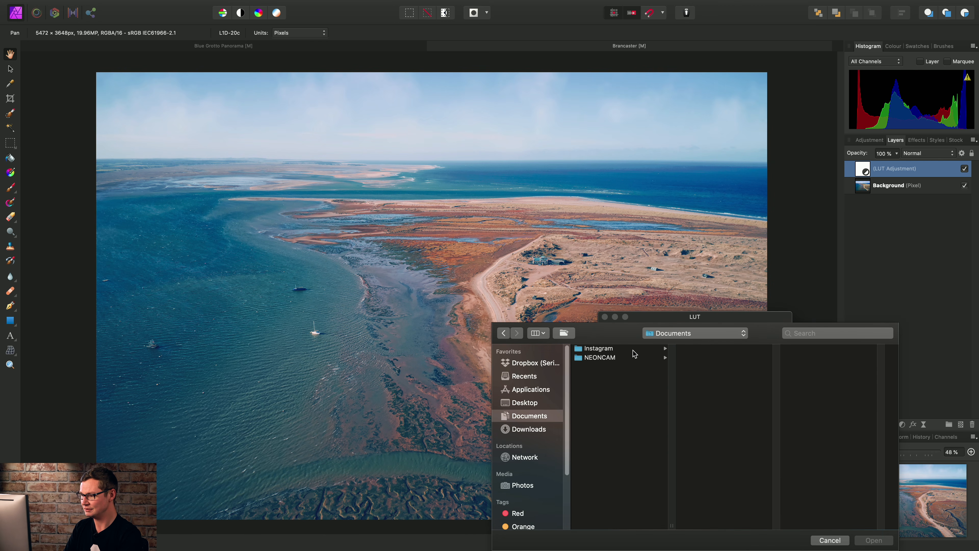
pyautogui.click(632, 351)
pyautogui.click(690, 349)
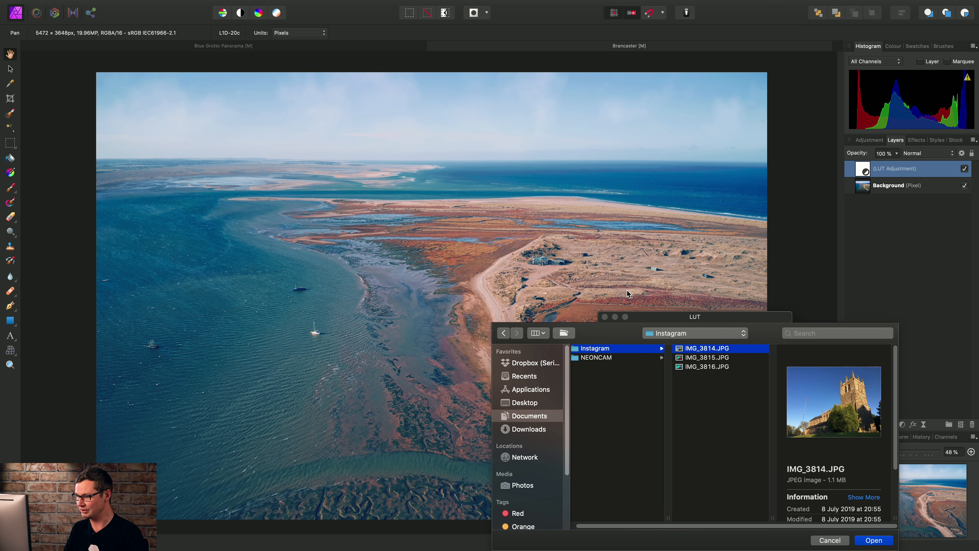
# Step: Preview IMG_3814.JPG, IMG_3815.JPG and IMG_3816.JPG full-size to compare the filtered church images with the original
pyautogui.press('space')
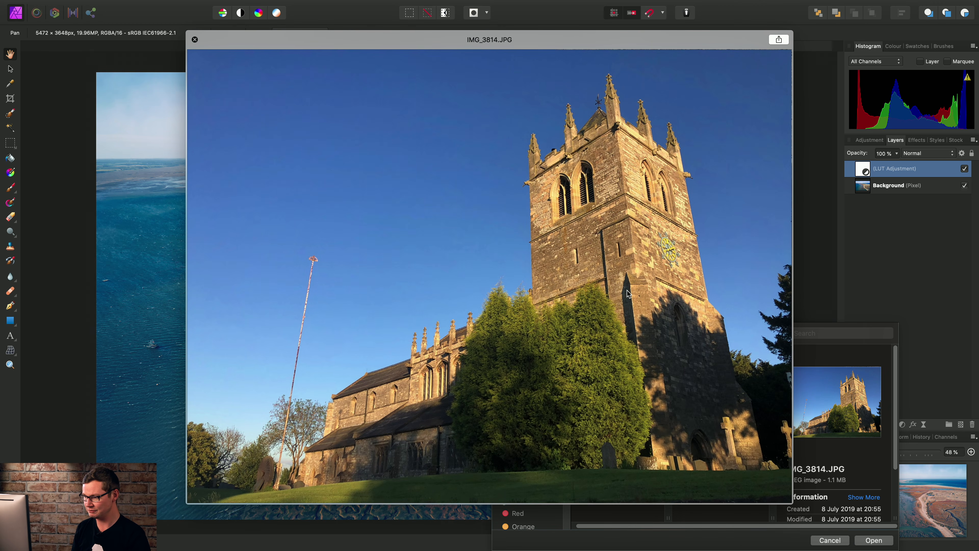
pyautogui.press('Down')
pyautogui.press('Down')
pyautogui.press('Up')
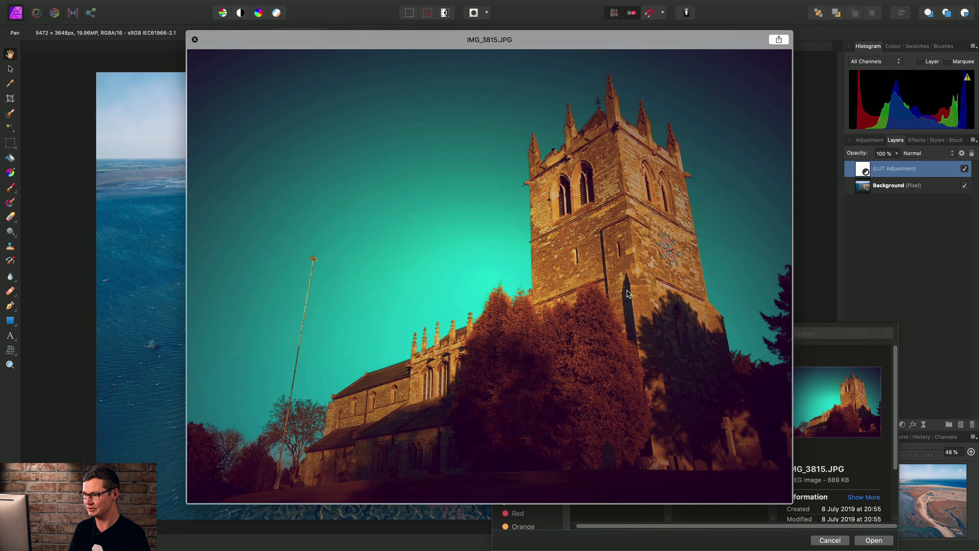
pyautogui.press('Down')
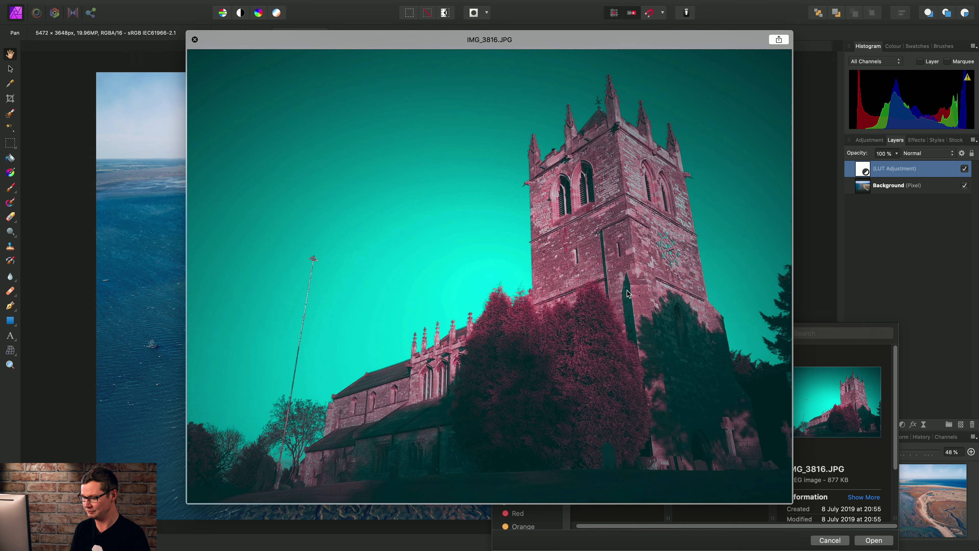
pyautogui.press('Up')
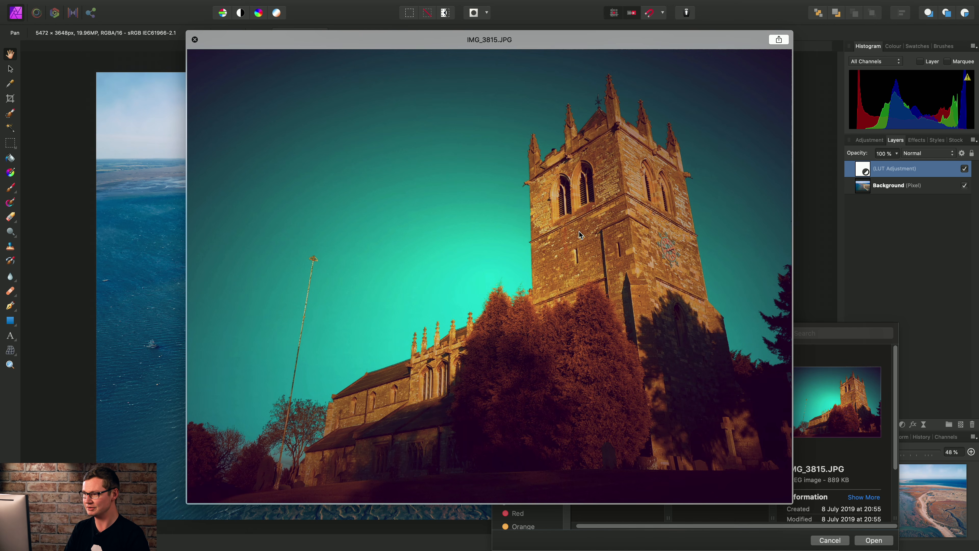
pyautogui.press('space')
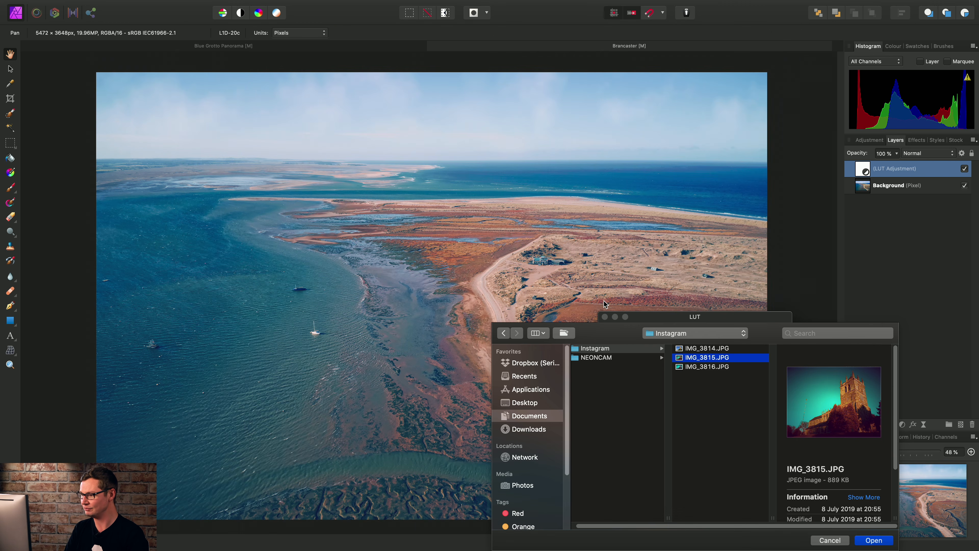
# Step: Infer the LUT with IMG_3814.JPG as source and IMG_3815.JPG as filtered image, and reduce the adjustment's opacity to 50%, closing its settings
pyautogui.click(705, 348)
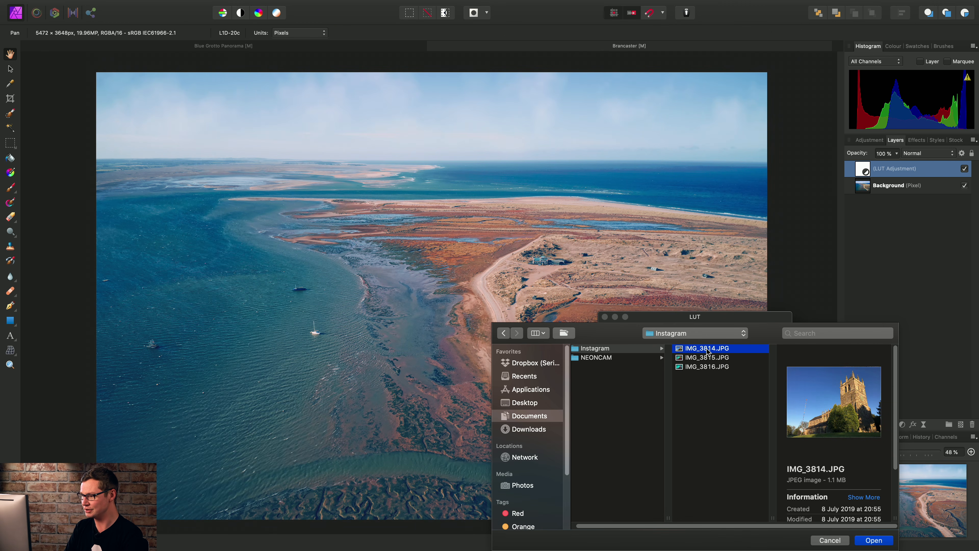
pyautogui.click(878, 543)
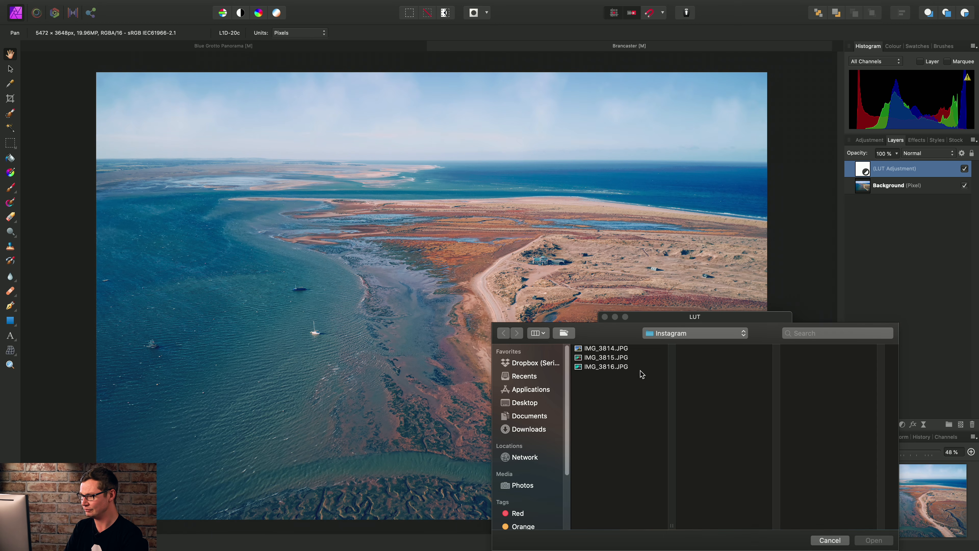
pyautogui.click(626, 357)
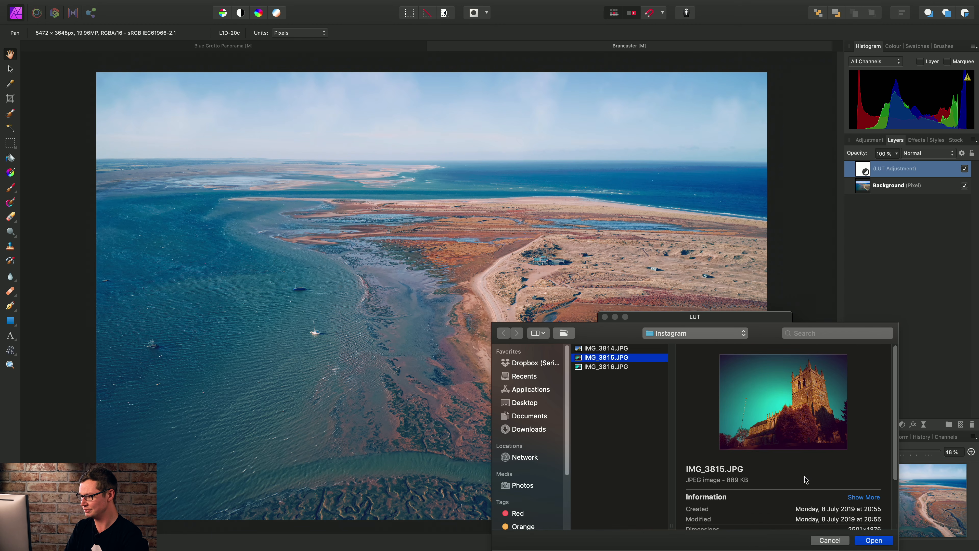
pyautogui.click(882, 542)
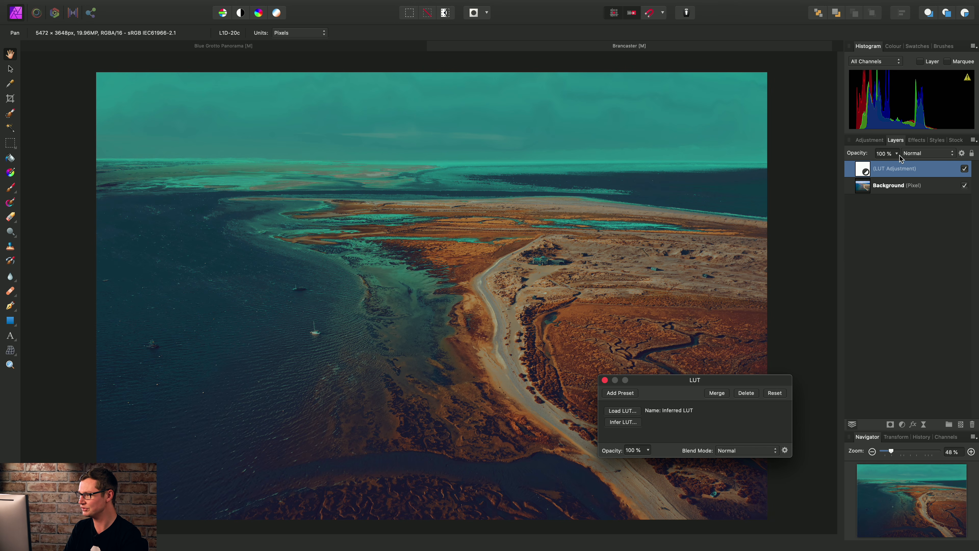
pyautogui.moveTo(899, 155); pyautogui.dragTo(854, 171)
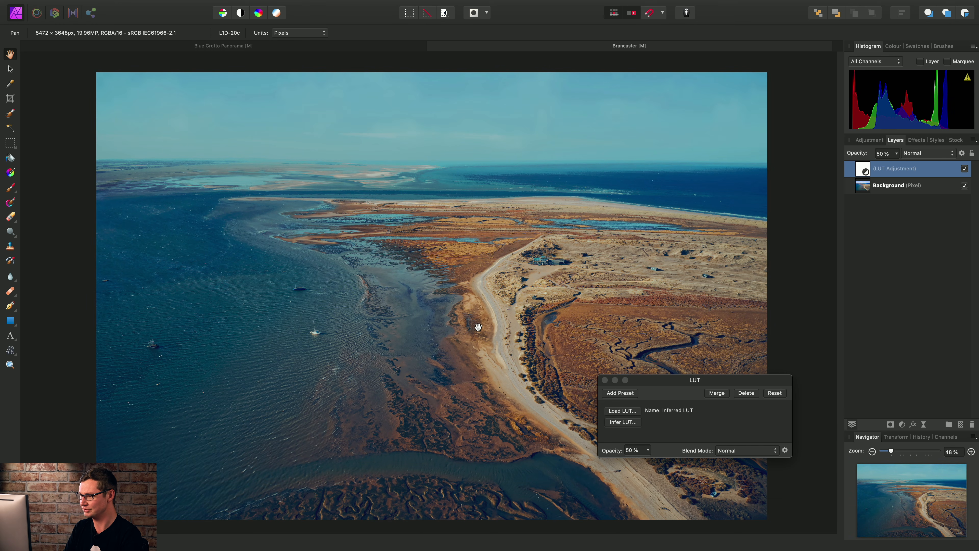
pyautogui.click(605, 380)
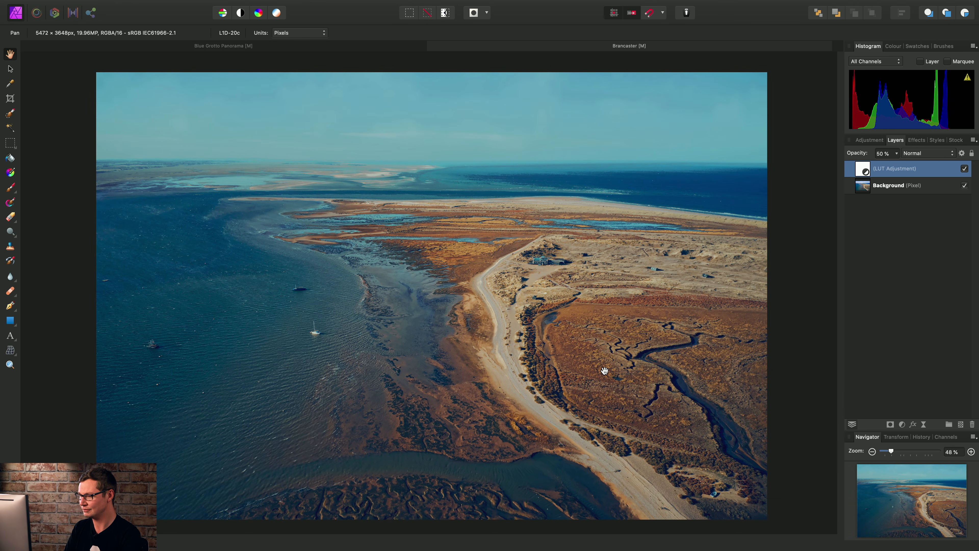